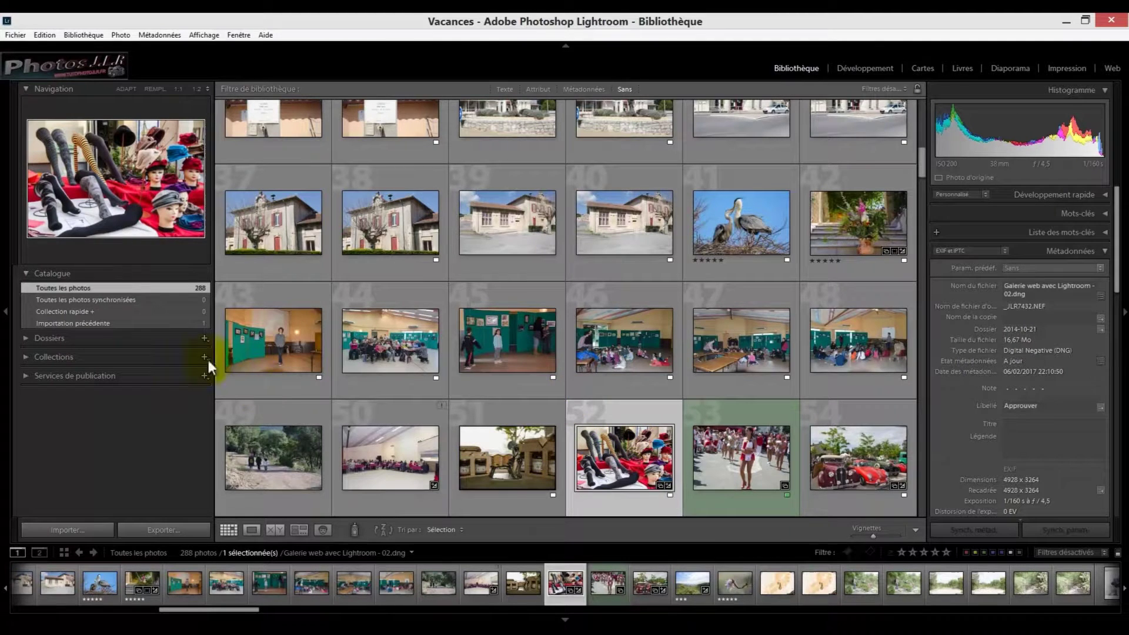
Open the export settings for the selected hats and stockings photo and expand the built-in Lightroom presets
{"action": "left_click", "coordinate": [13, 37]}
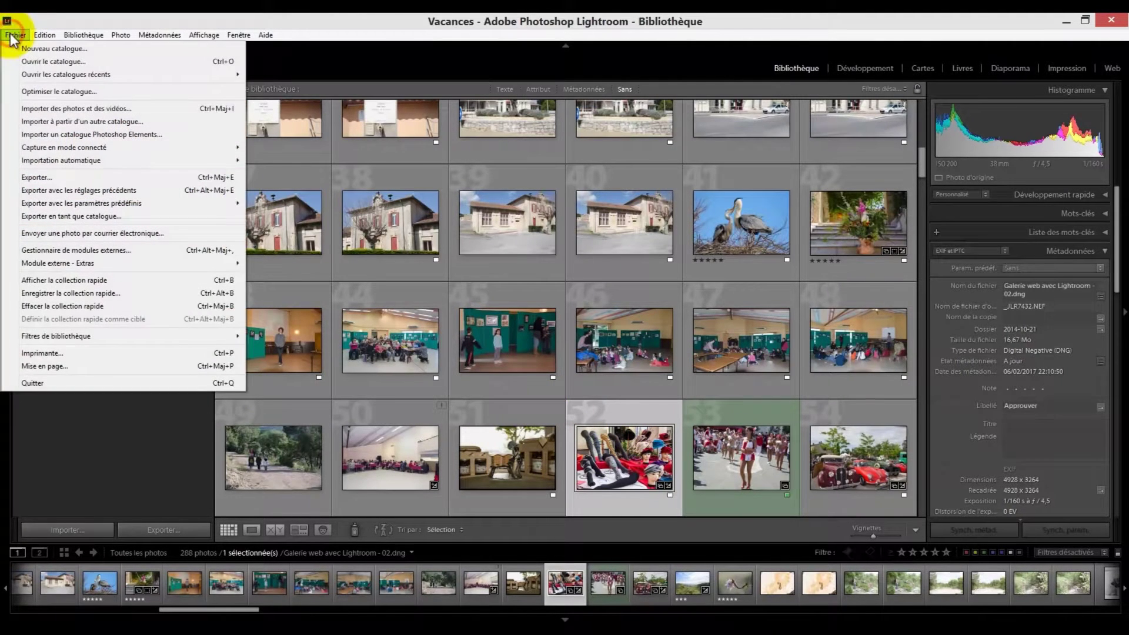
{"action": "left_click", "coordinate": [40, 177]}
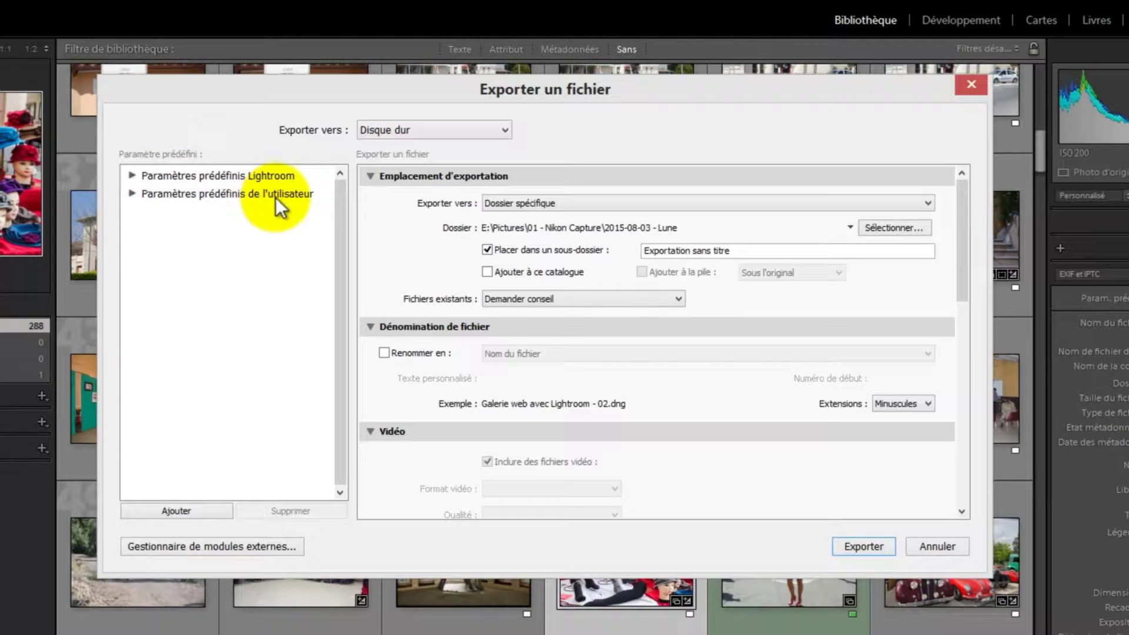
{"action": "left_click", "coordinate": [132, 193]}
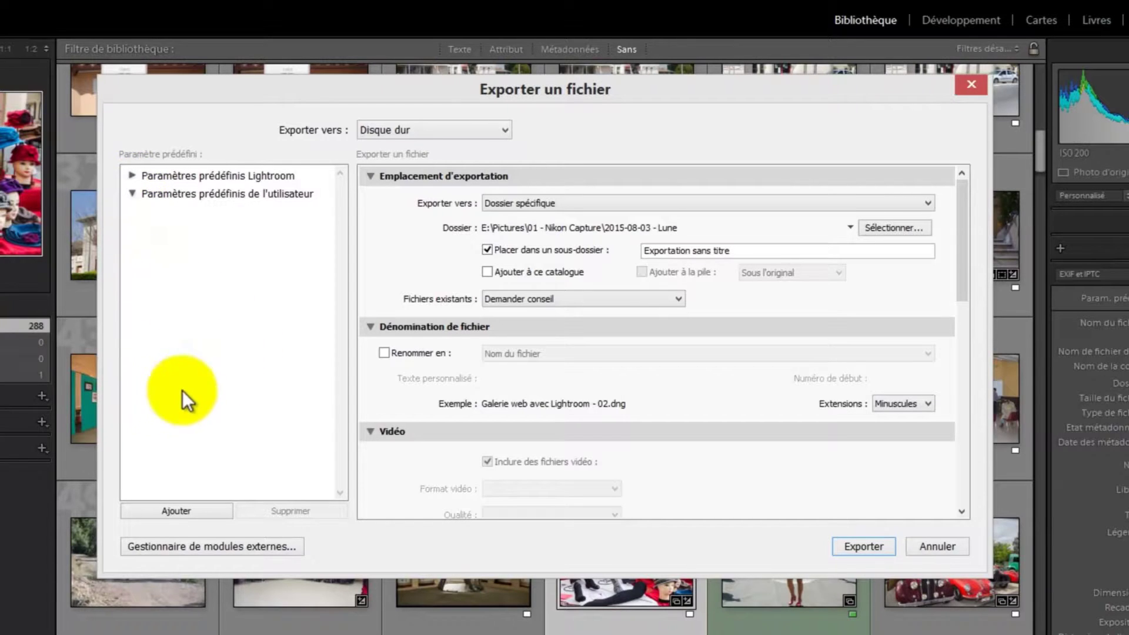
{"action": "left_click", "coordinate": [134, 193]}
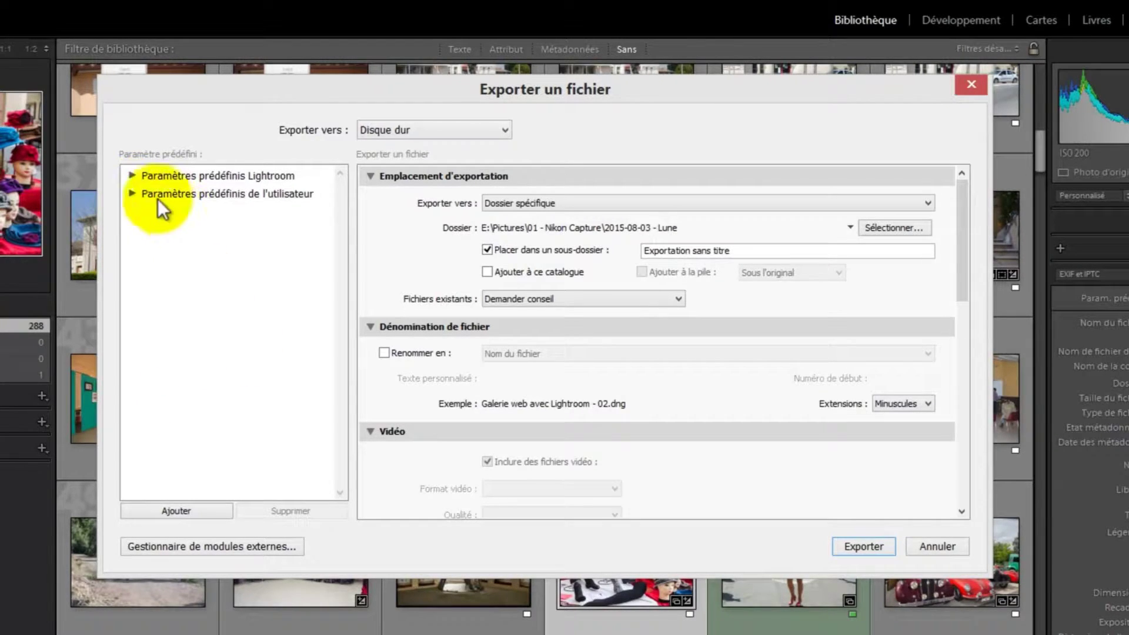
{"action": "left_click", "coordinate": [131, 175]}
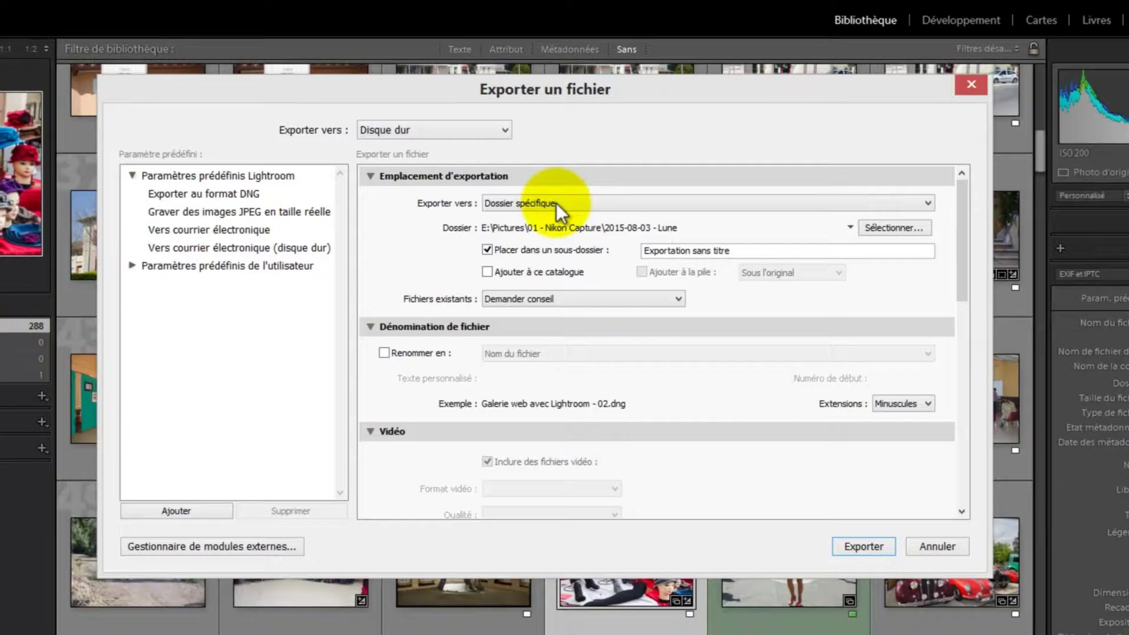
Keep exporting to a specific folder and choose F:\Tuto Lightroom as the destination
{"action": "left_click", "coordinate": [929, 202]}
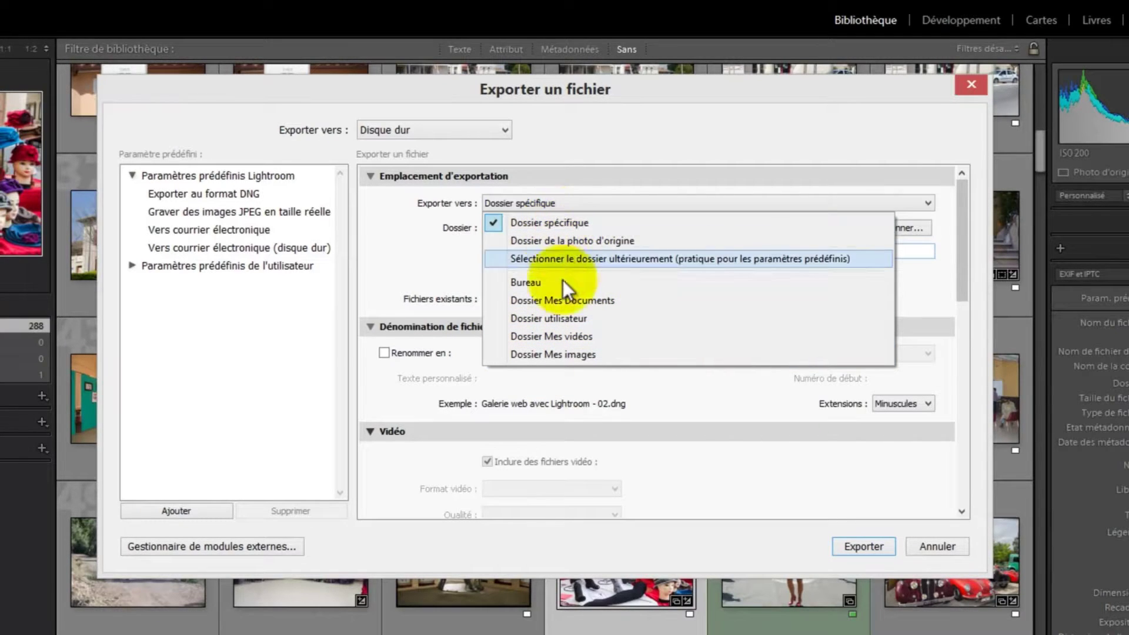
{"action": "left_click", "coordinate": [942, 219]}
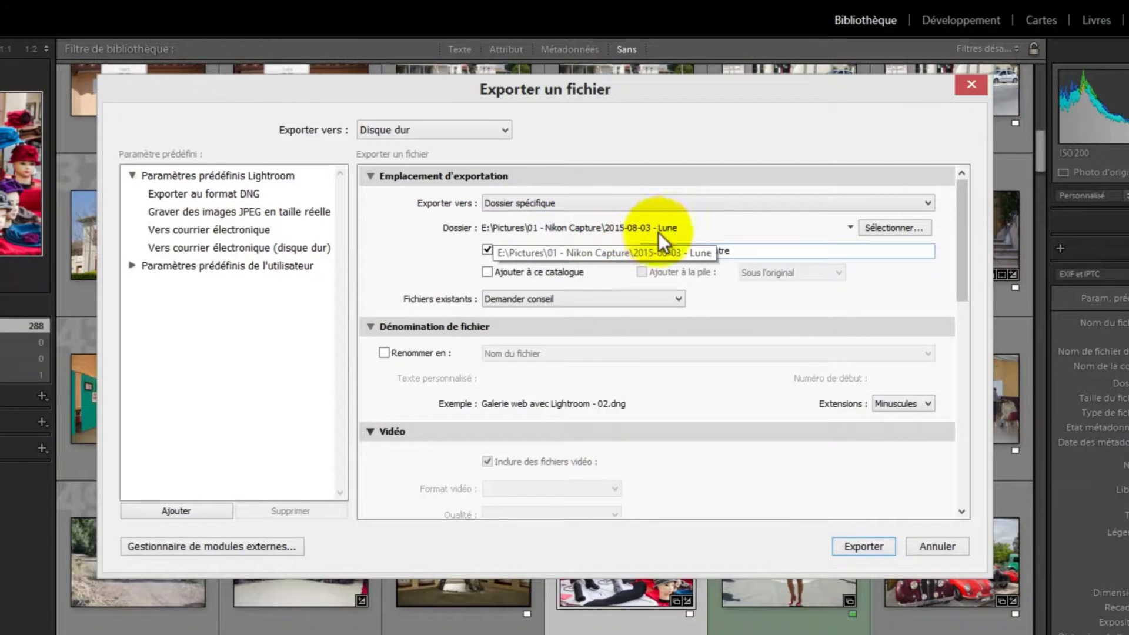
{"action": "left_click", "coordinate": [897, 228]}
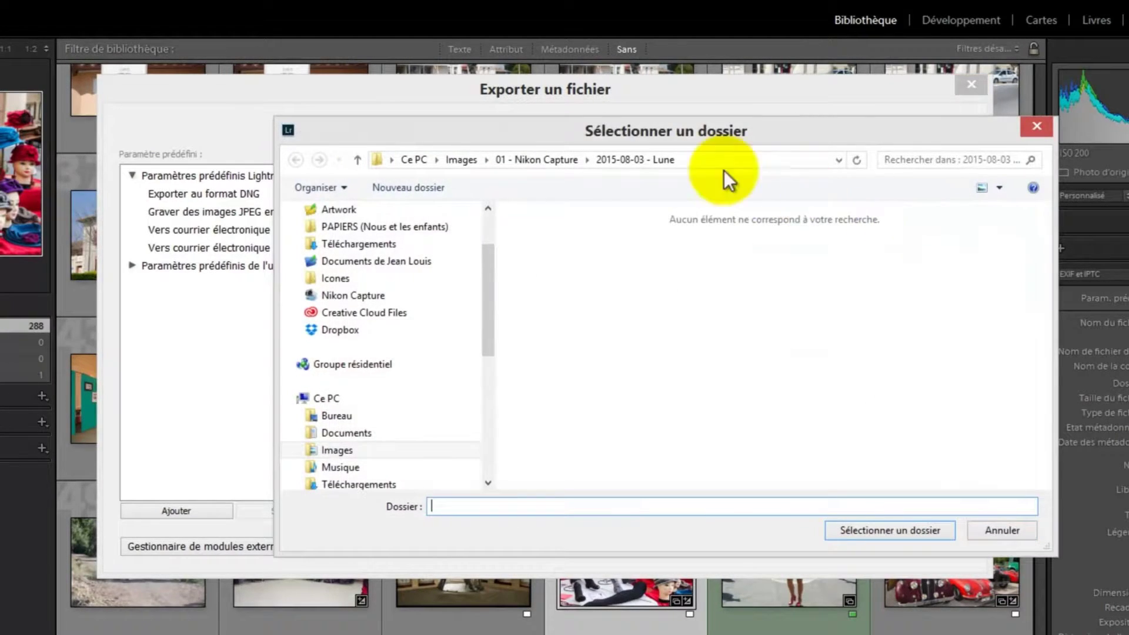
{"action": "left_click_drag", "start_coordinate": [492, 287], "coordinate": [495, 389]}
{"action": "scroll", "coordinate": [495, 389], "scroll_direction": "up", "scroll_amount": 1}
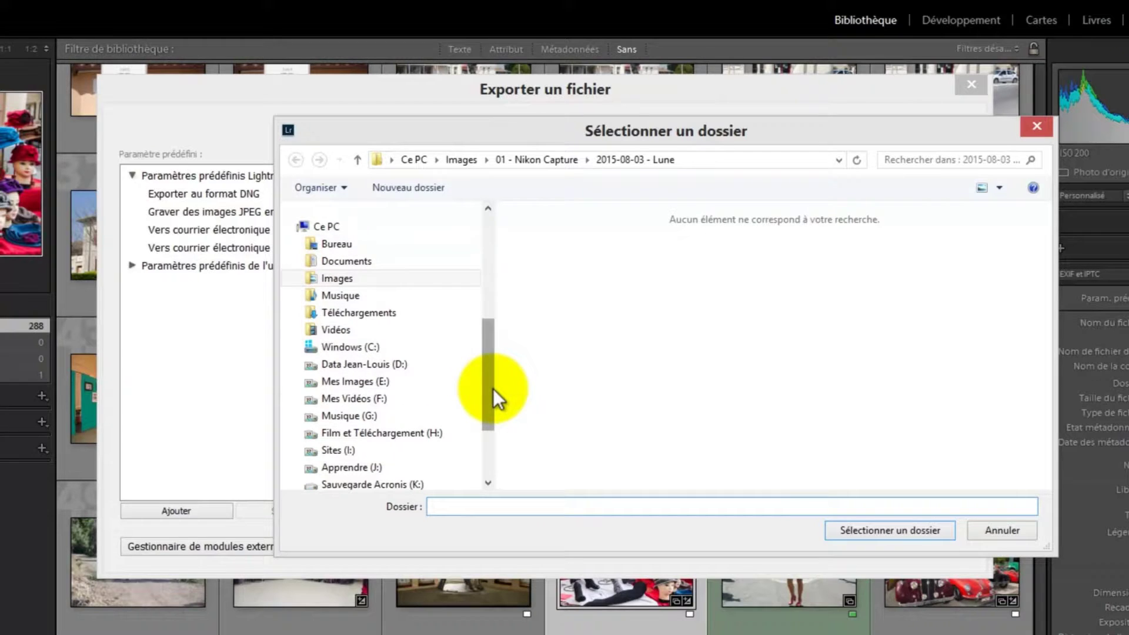
{"action": "left_click", "coordinate": [335, 400]}
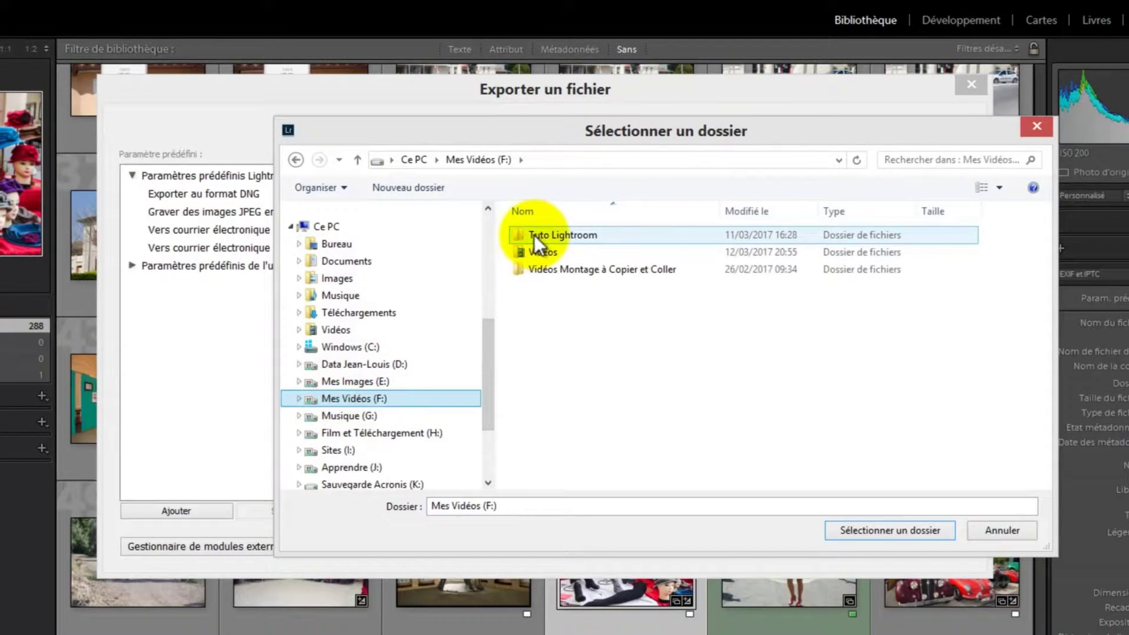
{"action": "double_click", "coordinate": [517, 235]}
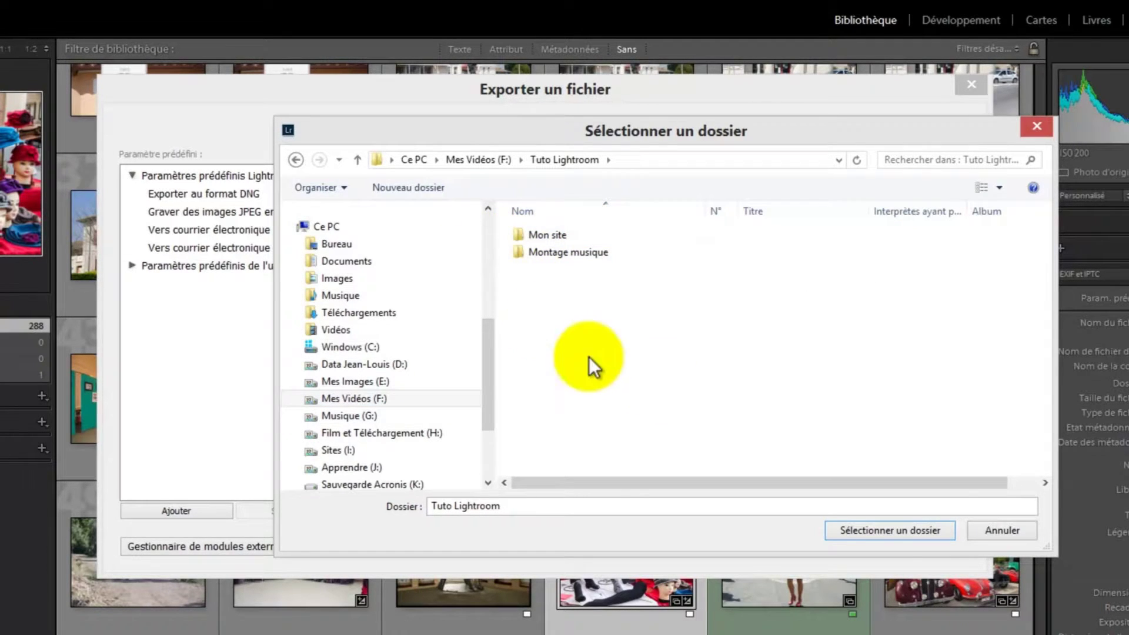
{"action": "left_click", "coordinate": [905, 532]}
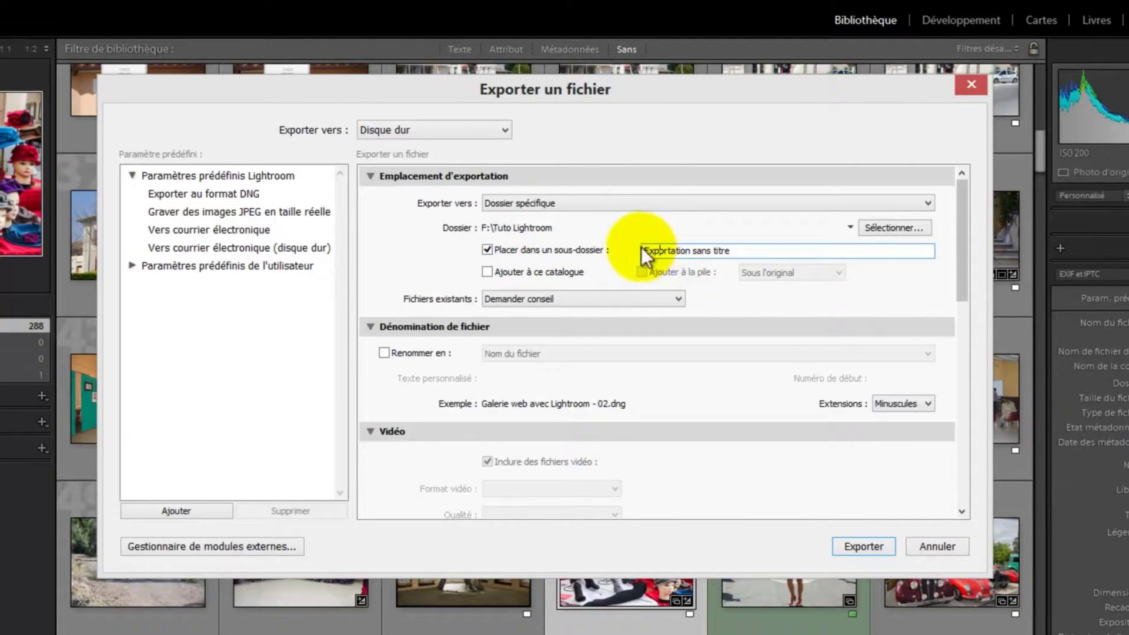
Name the export subfolder "Photos exporter" and keep the file extensions set to Minuscules
{"action": "left_click_drag", "start_coordinate": [647, 252], "coordinate": [742, 227]}
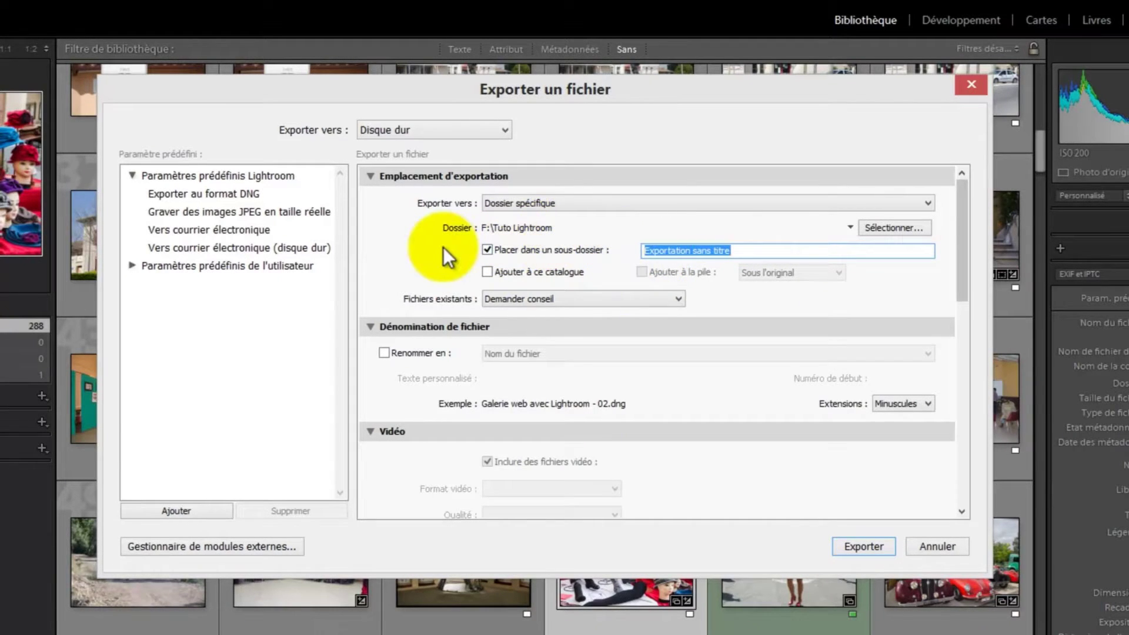
{"action": "left_click", "coordinate": [648, 250]}
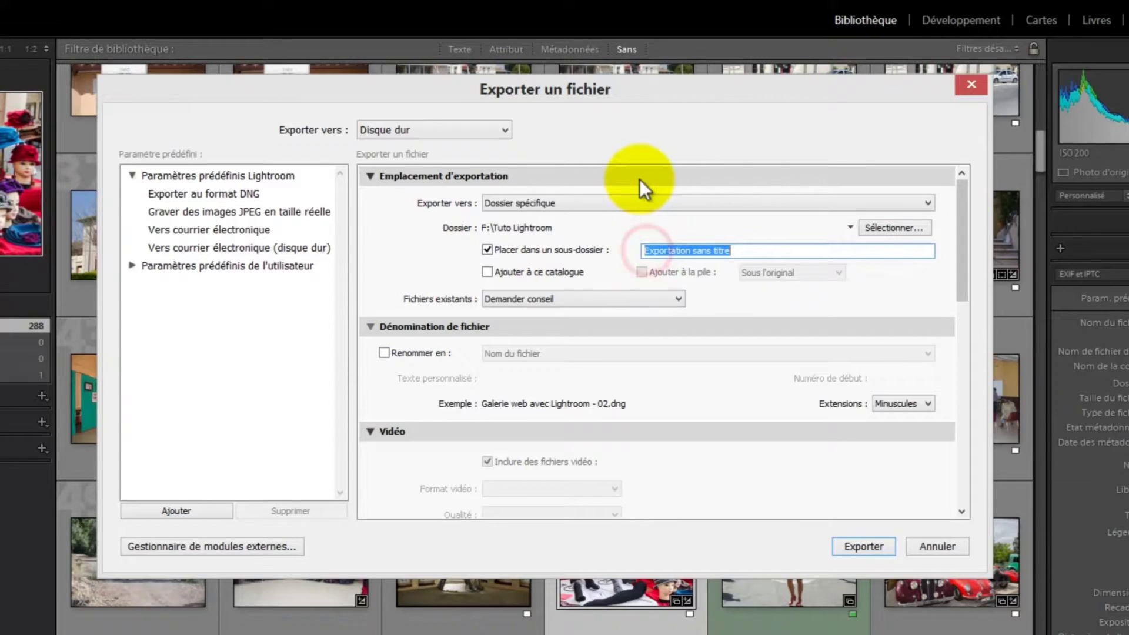
{"action": "type", "text": "Photo"}
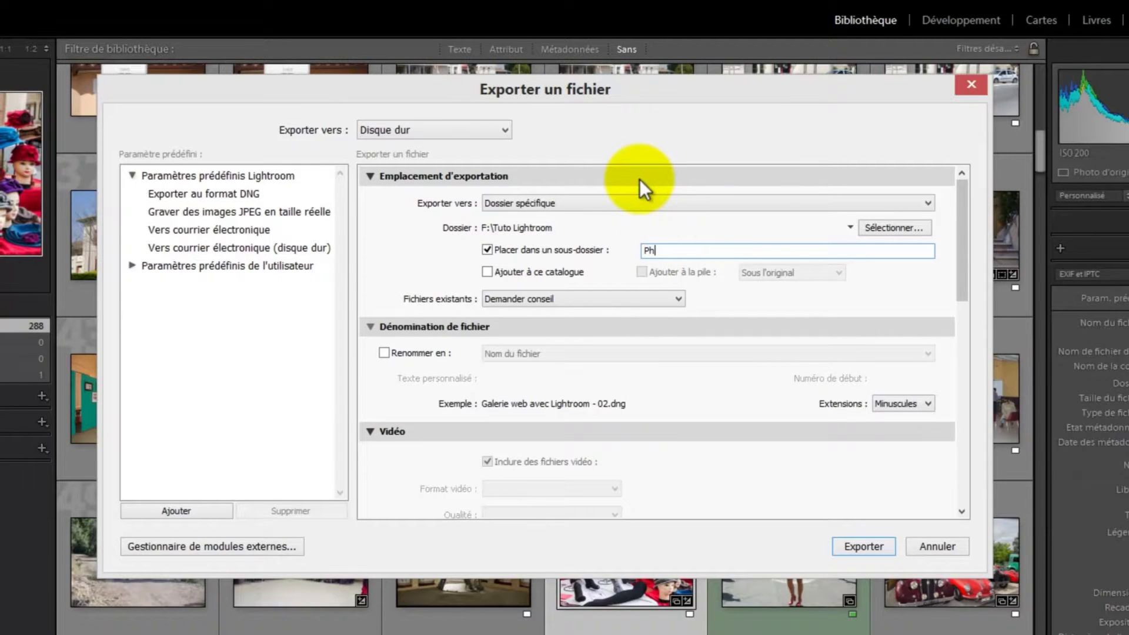
{"action": "type", "text": "s exporter"}
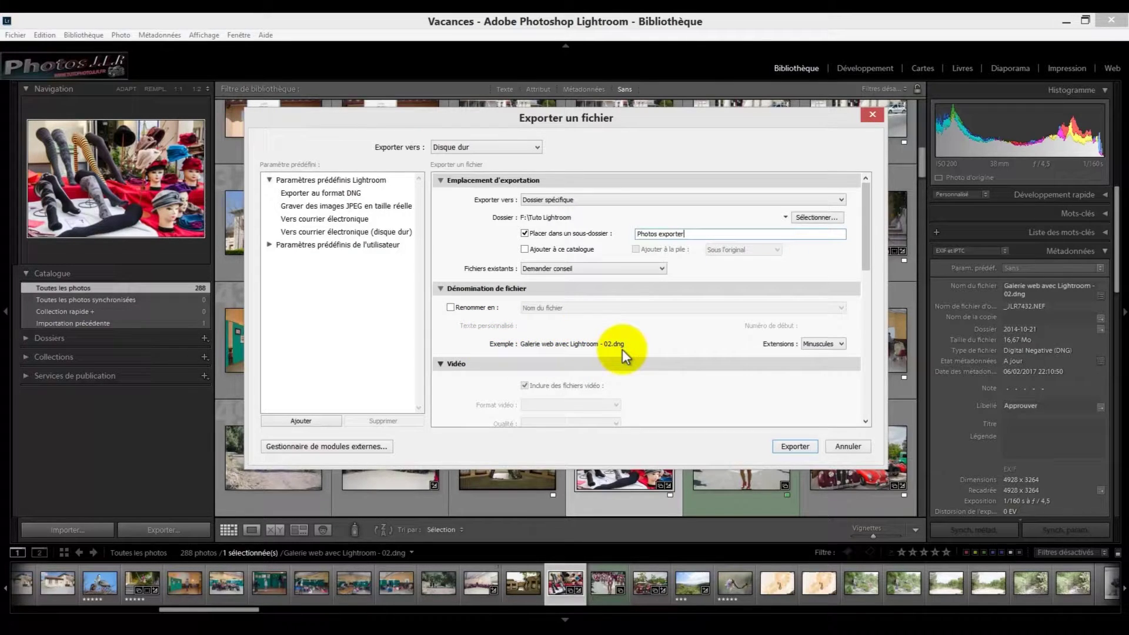
{"action": "left_click", "coordinate": [842, 343]}
{"action": "left_click", "coordinate": [788, 358]}
Keep the DNG compatibility at "Camera Raw 7.1 et supérieures" in the file settings
{"action": "left_click_drag", "start_coordinate": [865, 253], "coordinate": [869, 309]}
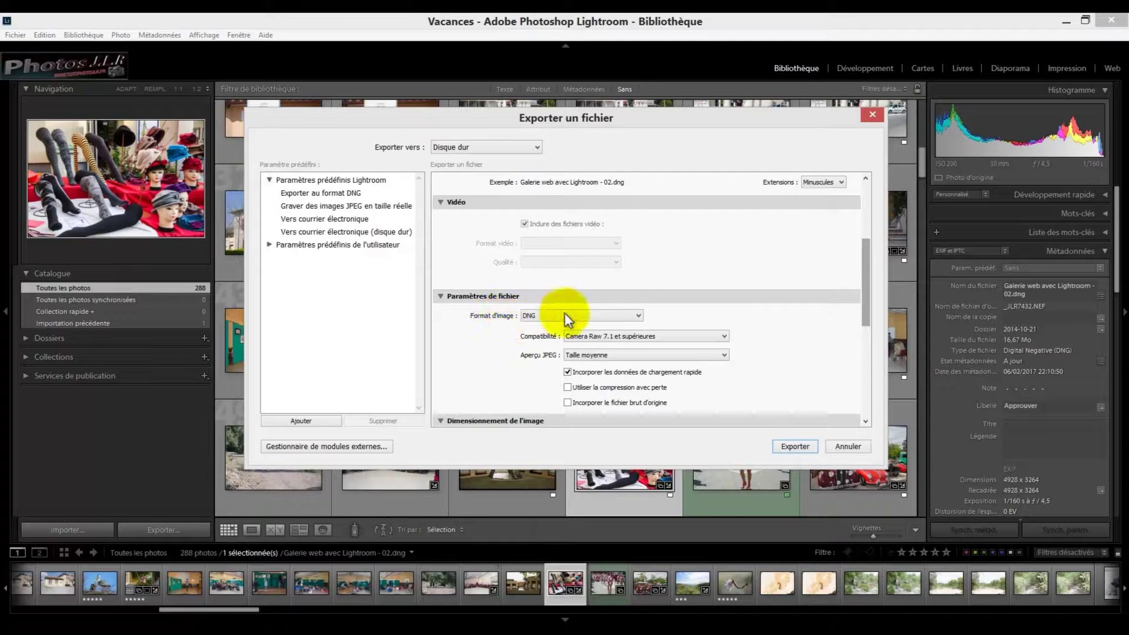
{"action": "left_click_drag", "start_coordinate": [863, 287], "coordinate": [866, 320]}
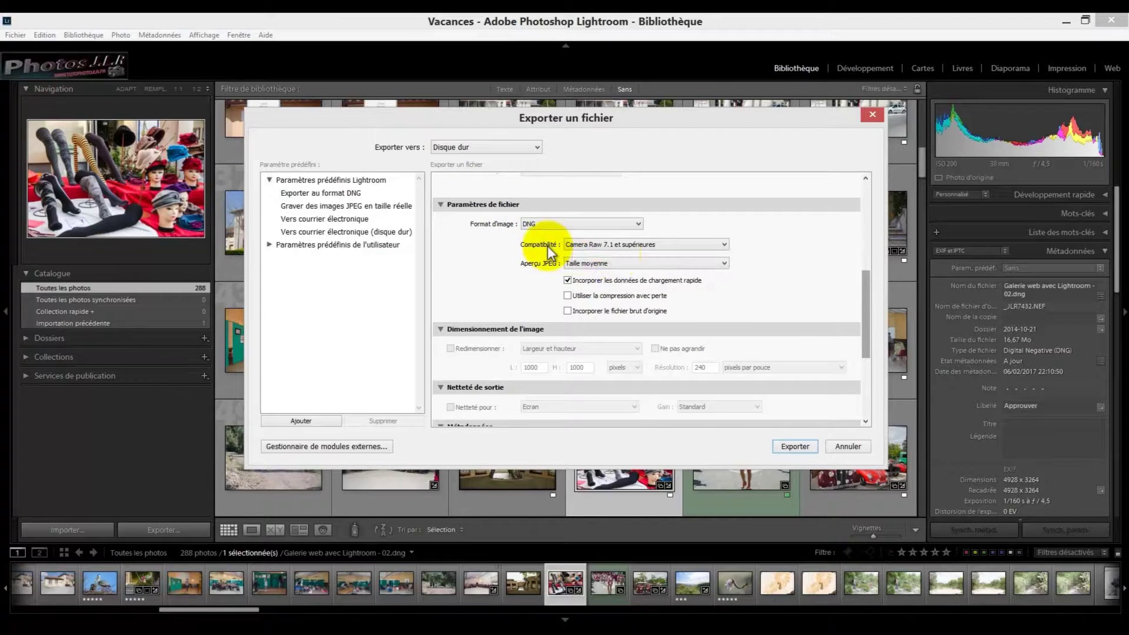
{"action": "left_click", "coordinate": [725, 244]}
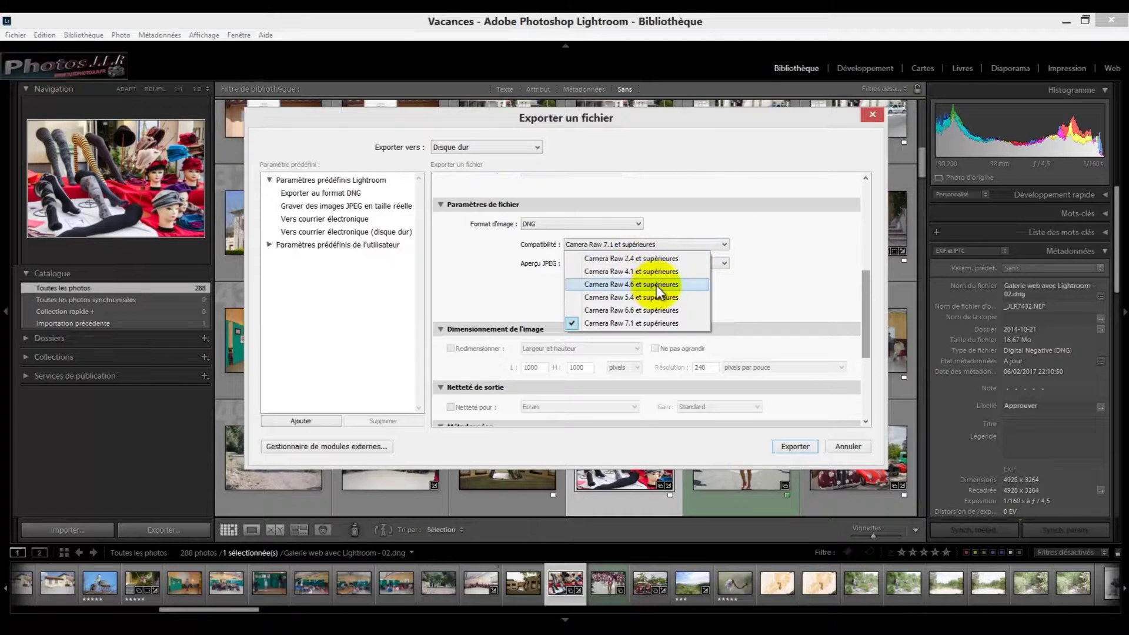
{"action": "left_click", "coordinate": [614, 323]}
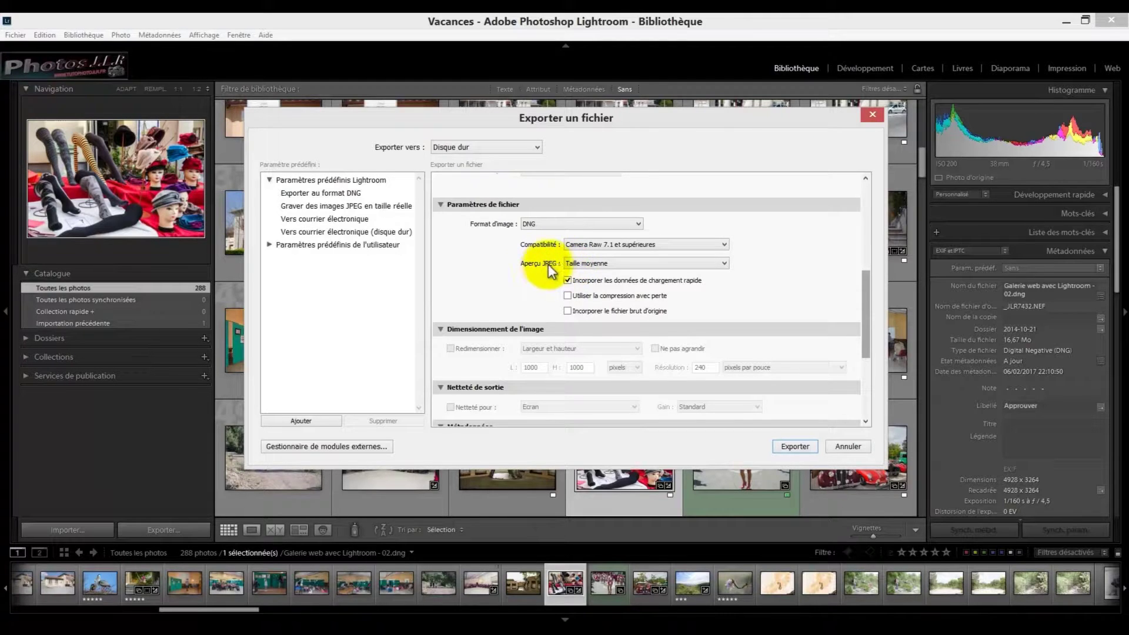
Set the DNG's JPEG preview to Sans and disable embedding of fast load data
{"action": "left_click", "coordinate": [723, 264]}
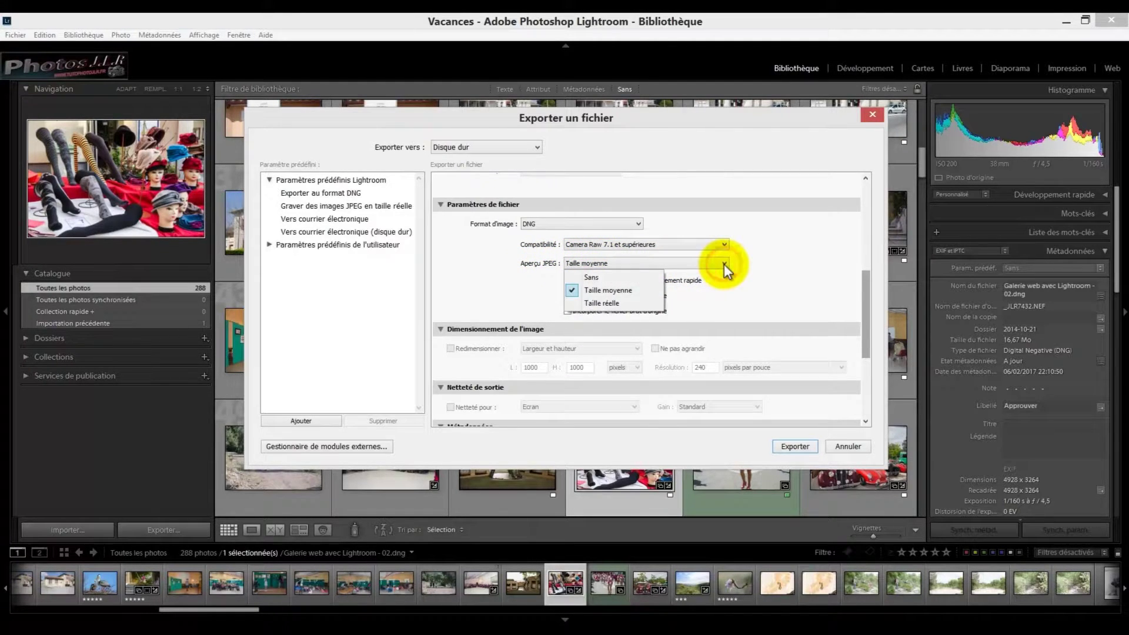
{"action": "left_click", "coordinate": [593, 277]}
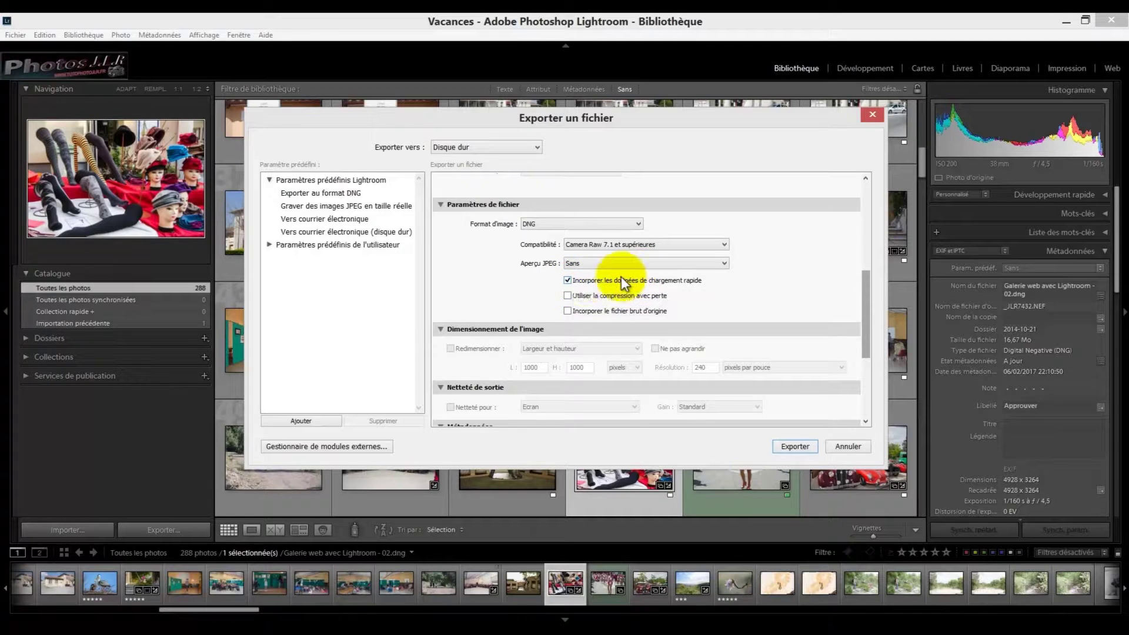
{"action": "left_click", "coordinate": [567, 279]}
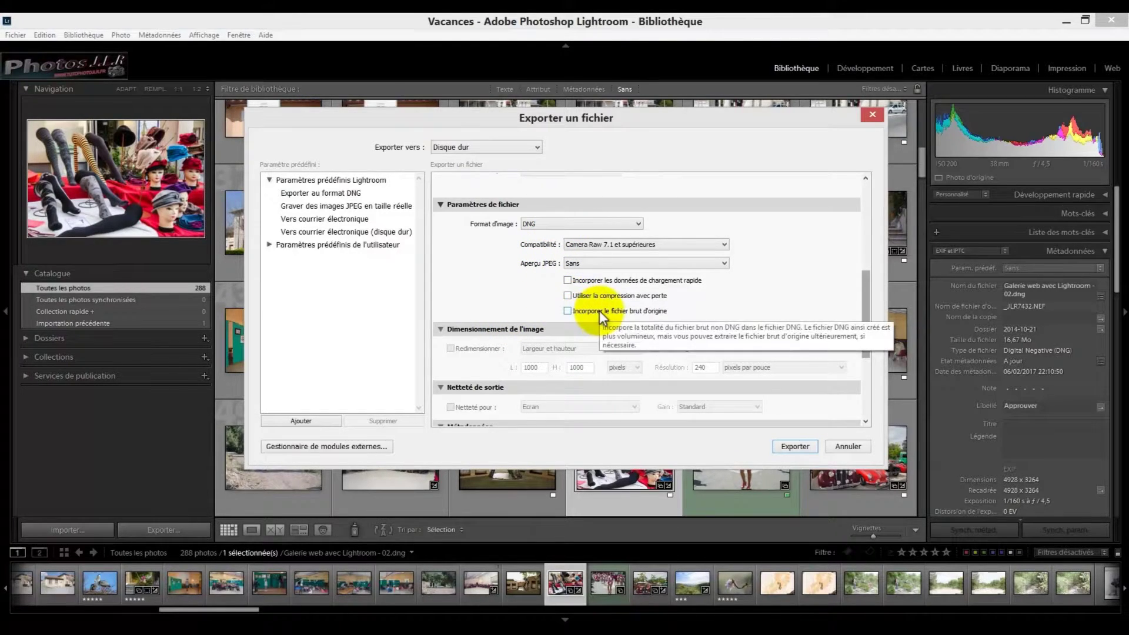
Set the post-processing action after export to "Afficher dans l'Explorateur"
{"action": "left_click_drag", "start_coordinate": [866, 313], "coordinate": [873, 356]}
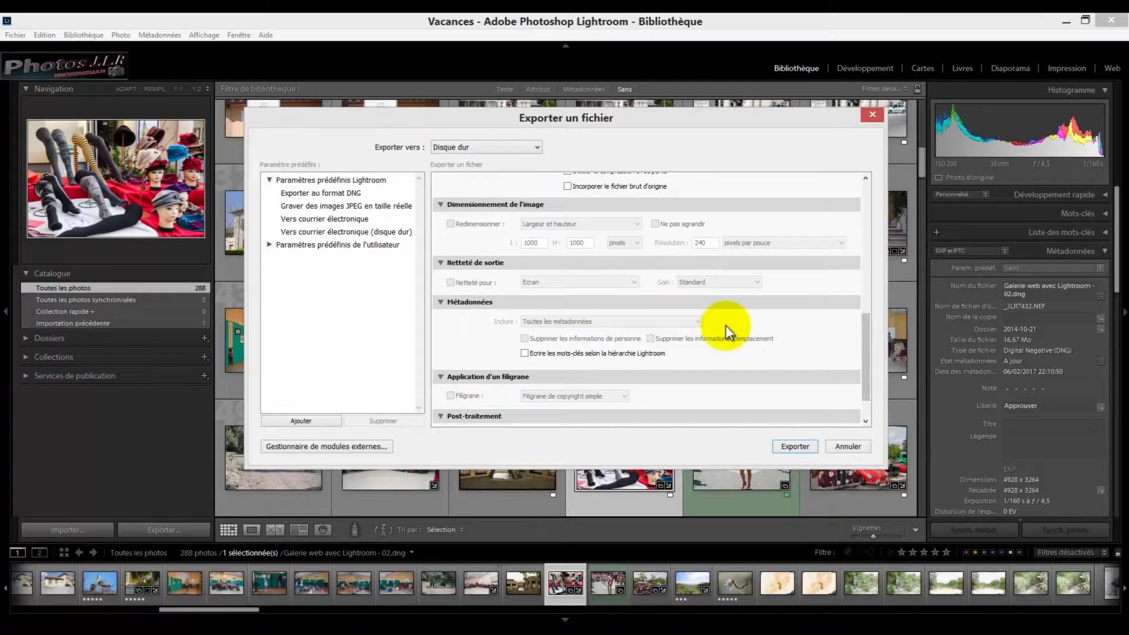
{"action": "scroll", "coordinate": [859, 347], "scroll_direction": "down", "scroll_amount": 2}
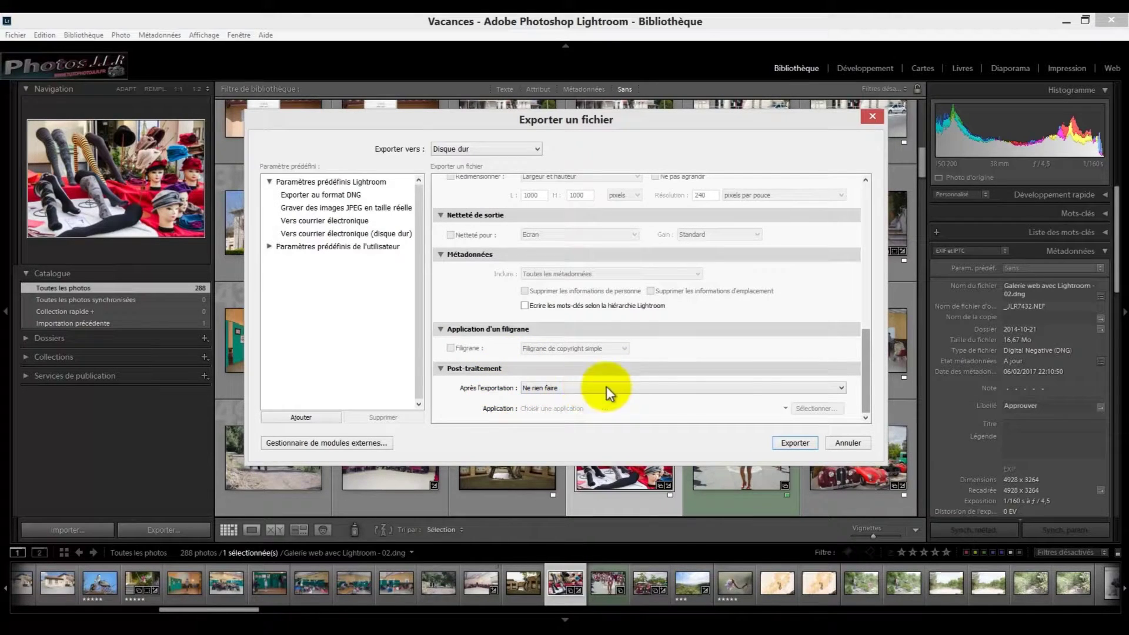
{"action": "left_click", "coordinate": [840, 387]}
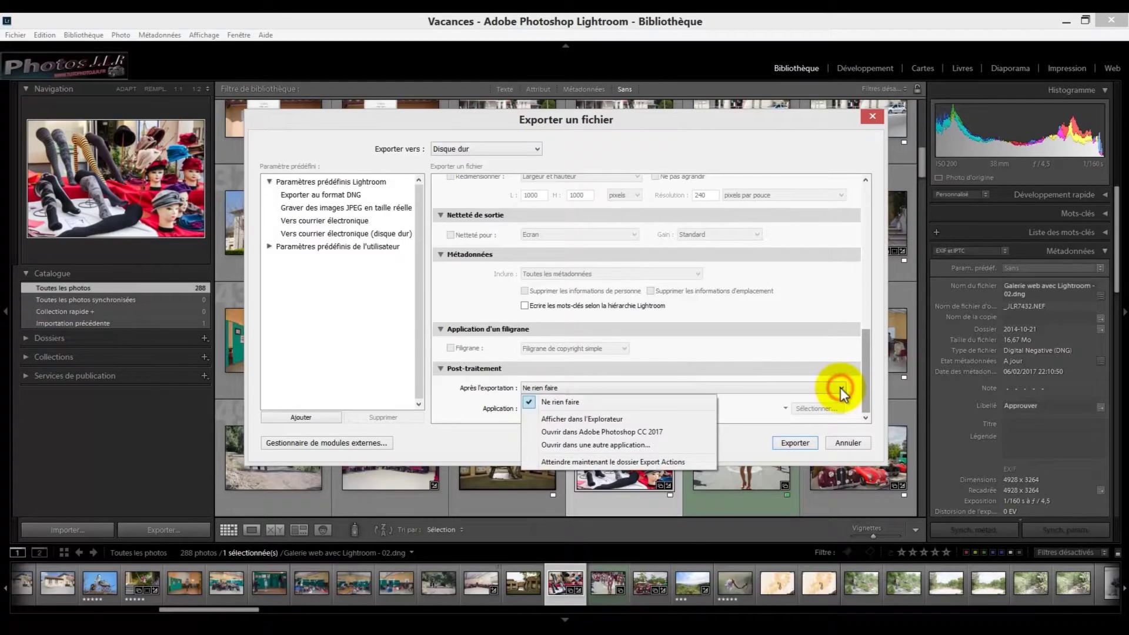
{"action": "left_click", "coordinate": [577, 419]}
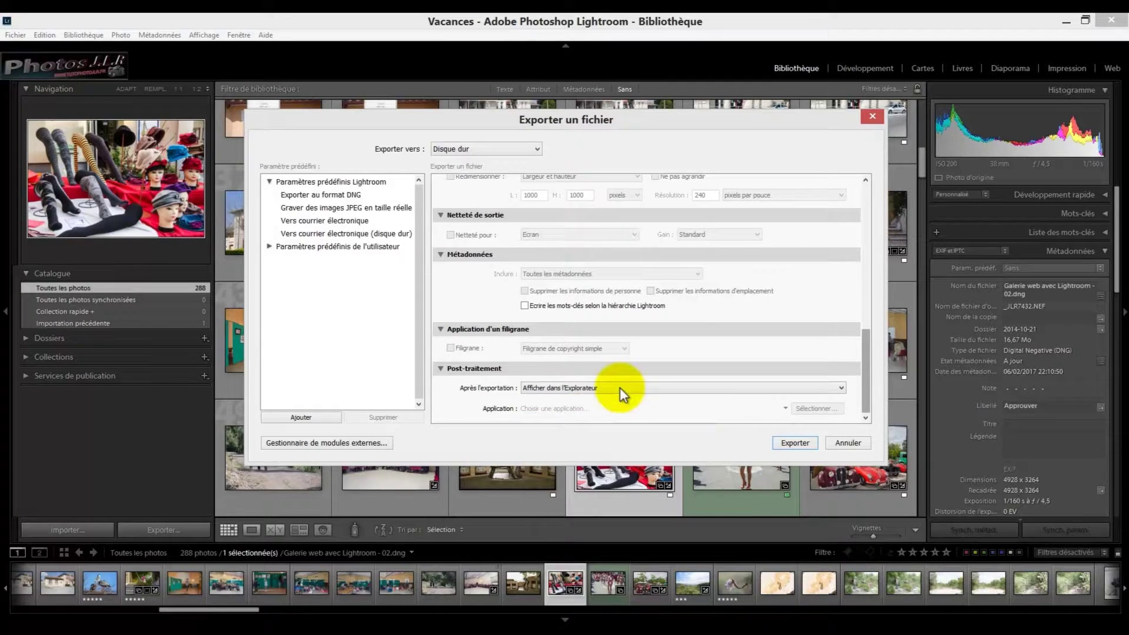
Review the export destination and remaining settings, and export the photo as DNG
{"action": "left_click_drag", "start_coordinate": [864, 353], "coordinate": [866, 216]}
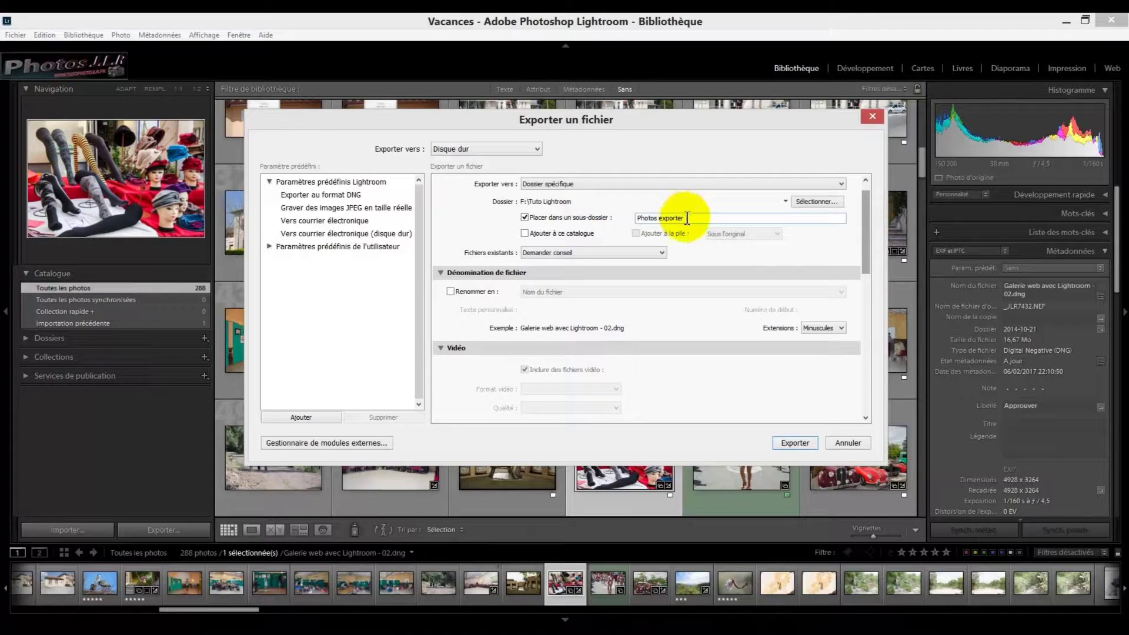
{"action": "left_click_drag", "start_coordinate": [867, 263], "coordinate": [881, 435]}
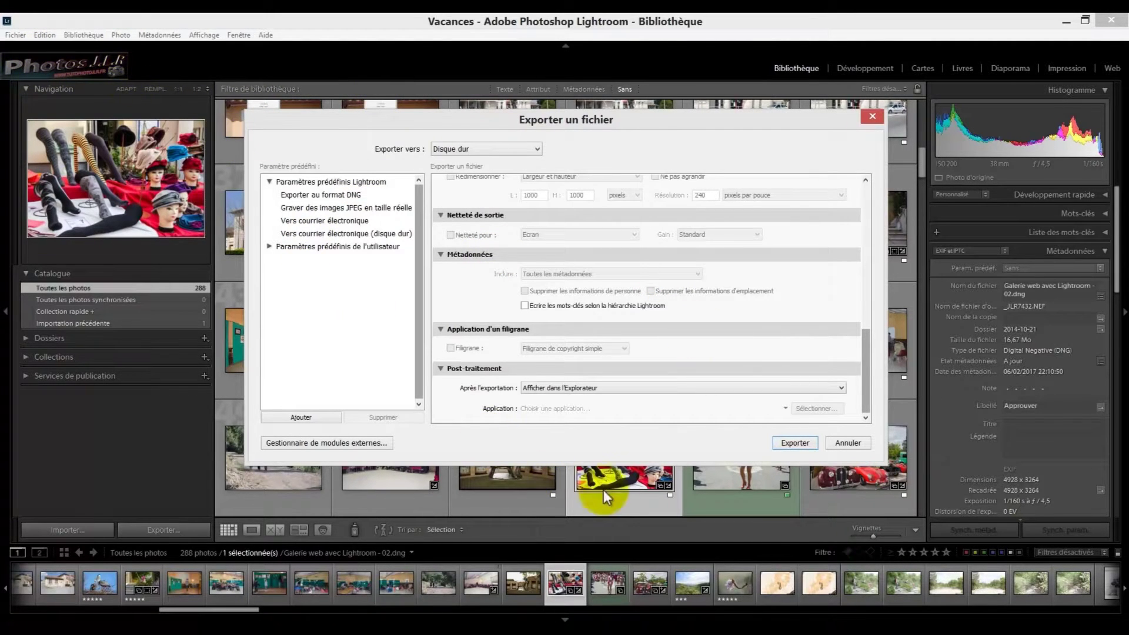
{"action": "left_click", "coordinate": [798, 445]}
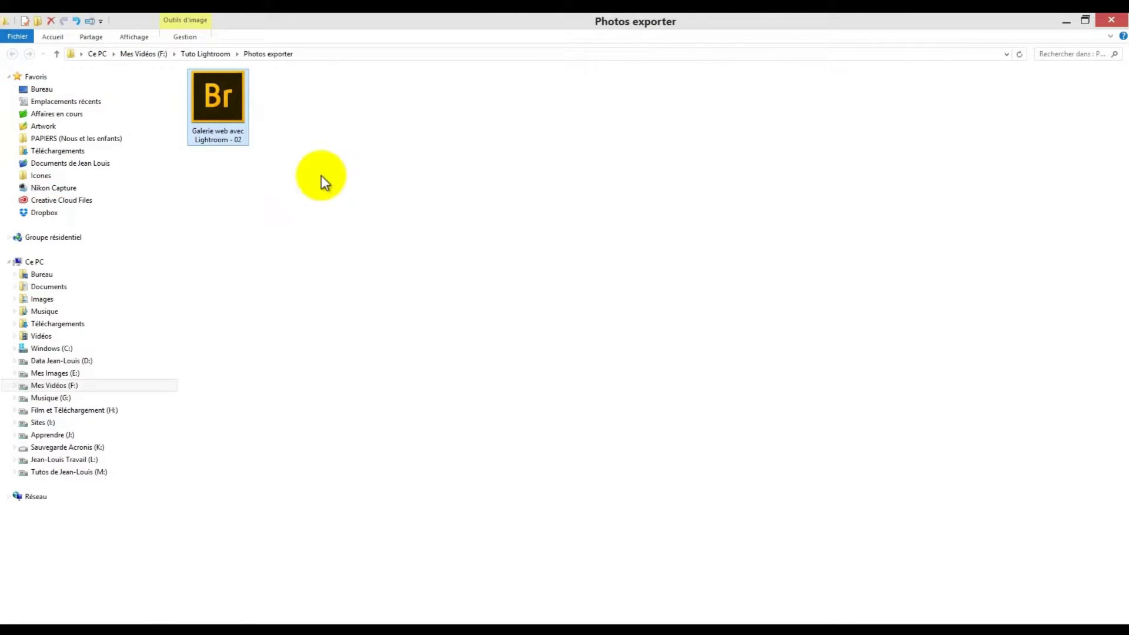
Open the exported "Galerie web avec Lightroom - 02" file in Bridge to inspect it, and close Bridge and the folder window
{"action": "double_click", "coordinate": [220, 97]}
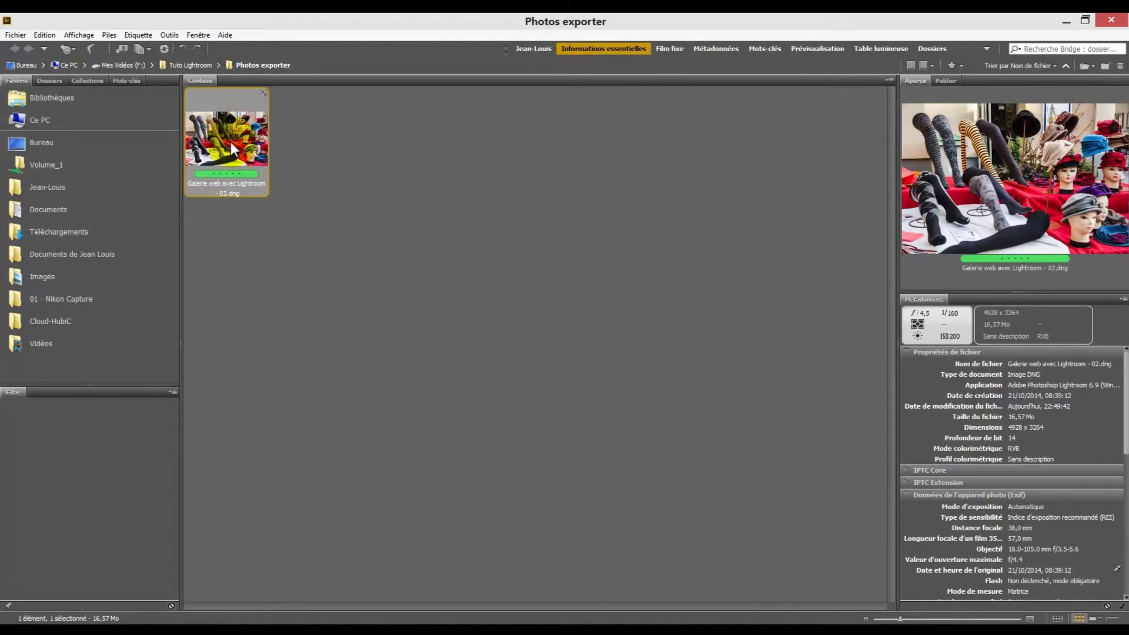
{"action": "left_click", "coordinate": [1110, 21]}
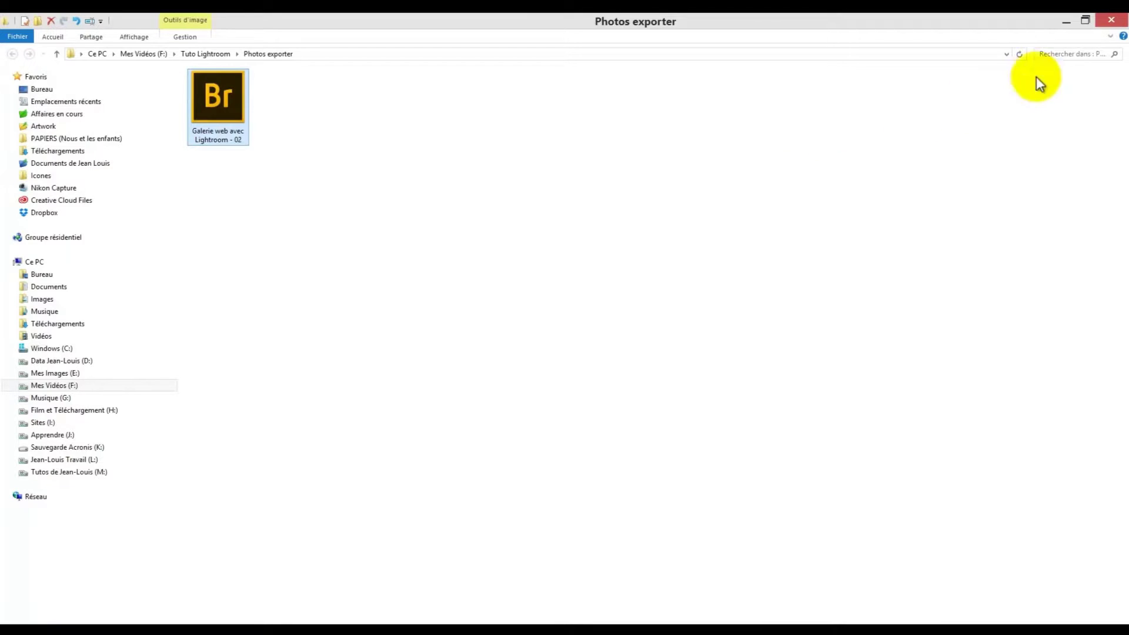
{"action": "left_click", "coordinate": [1111, 21]}
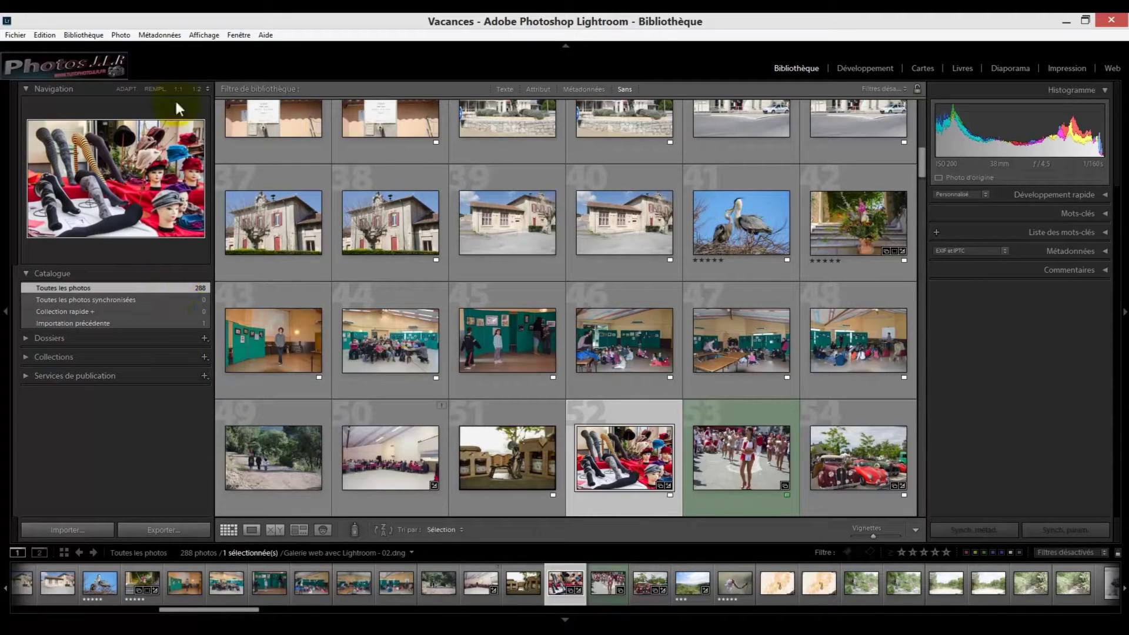
Open the export settings for the selected photo and set the image format to JPEG
{"action": "left_click", "coordinate": [14, 37]}
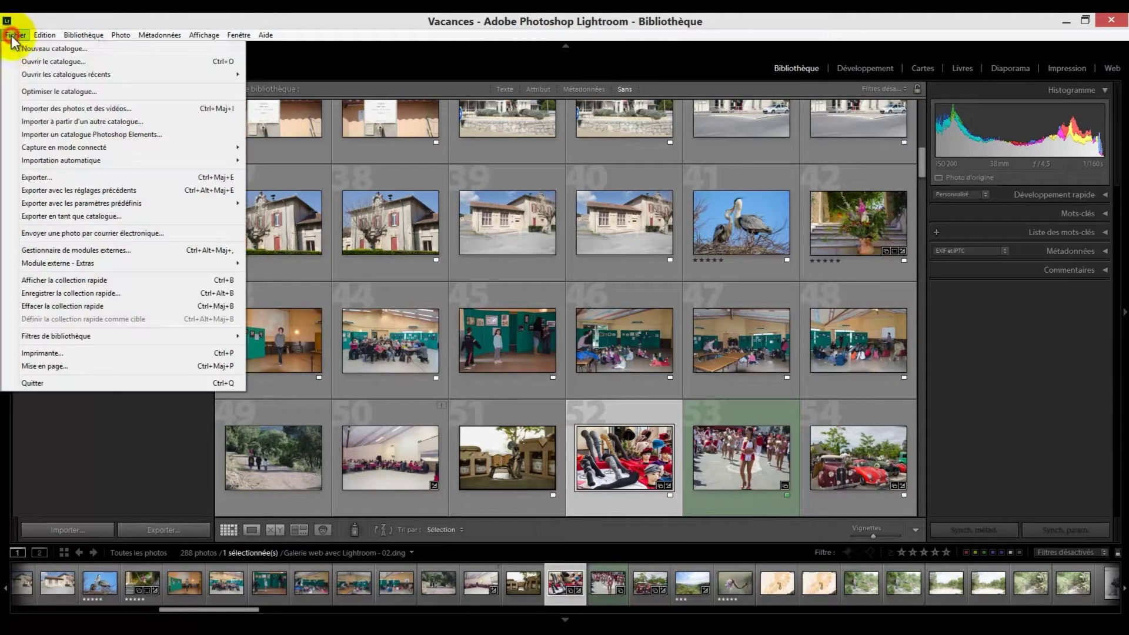
{"action": "left_click", "coordinate": [51, 176]}
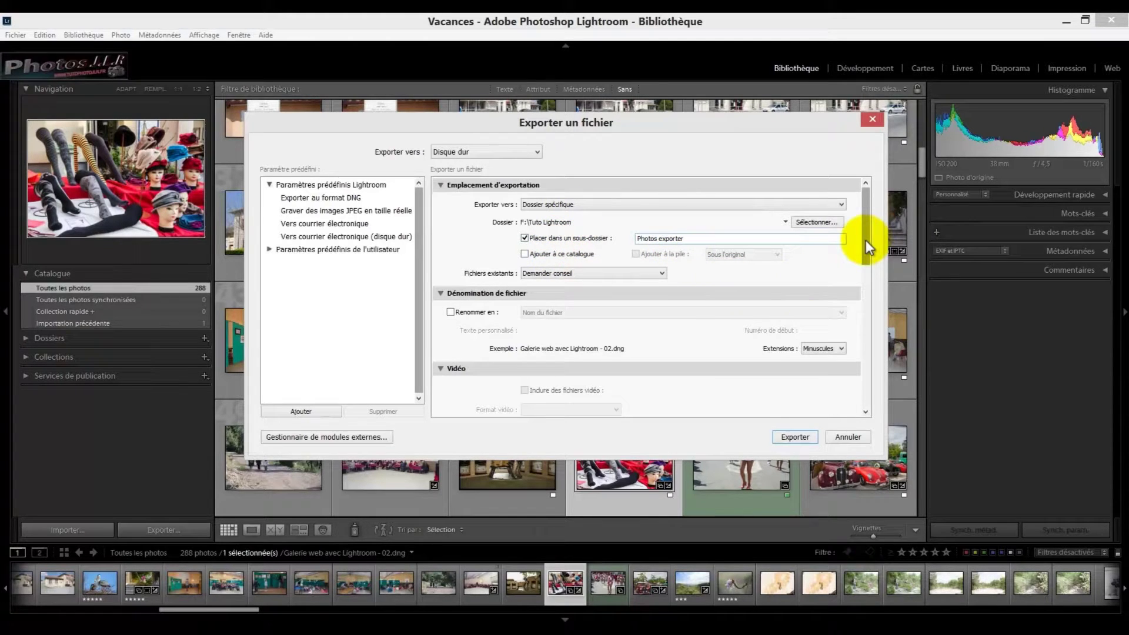
{"action": "scroll", "coordinate": [867, 245], "scroll_direction": "down", "scroll_amount": 5}
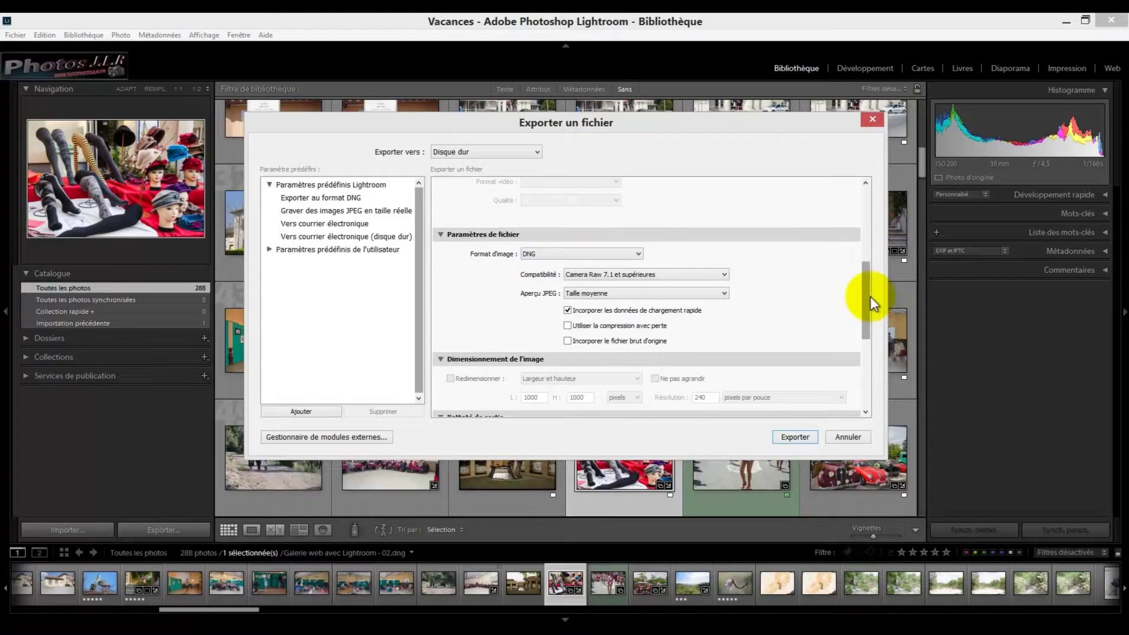
{"action": "left_click_drag", "start_coordinate": [870, 296], "coordinate": [869, 325]}
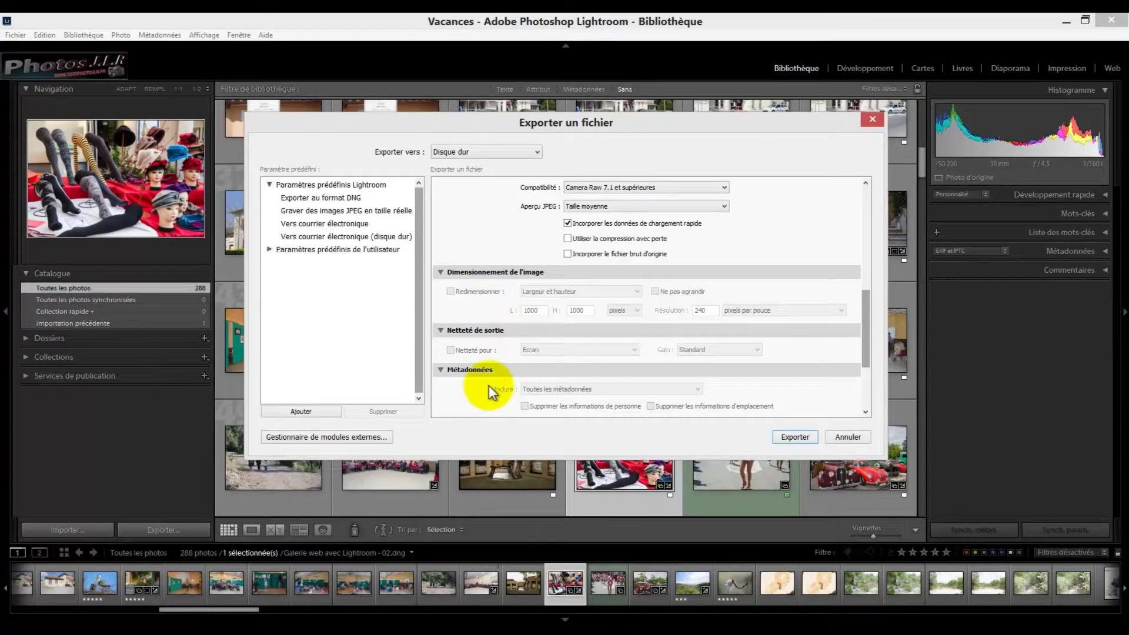
{"action": "left_click_drag", "start_coordinate": [866, 316], "coordinate": [861, 266]}
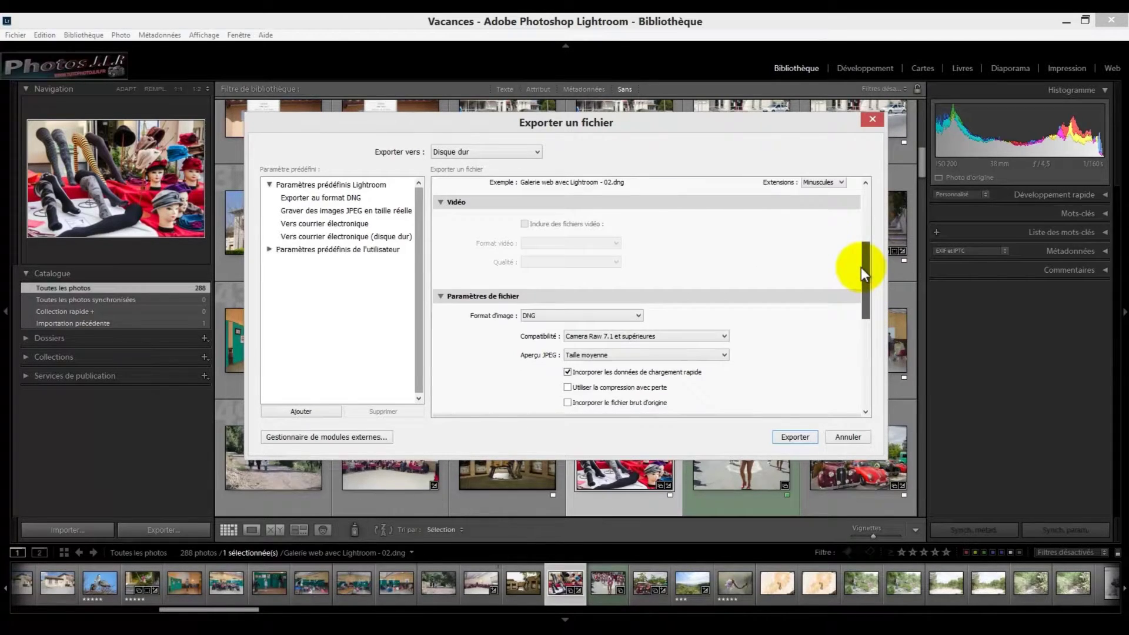
{"action": "left_click", "coordinate": [638, 318]}
{"action": "left_click", "coordinate": [548, 330]}
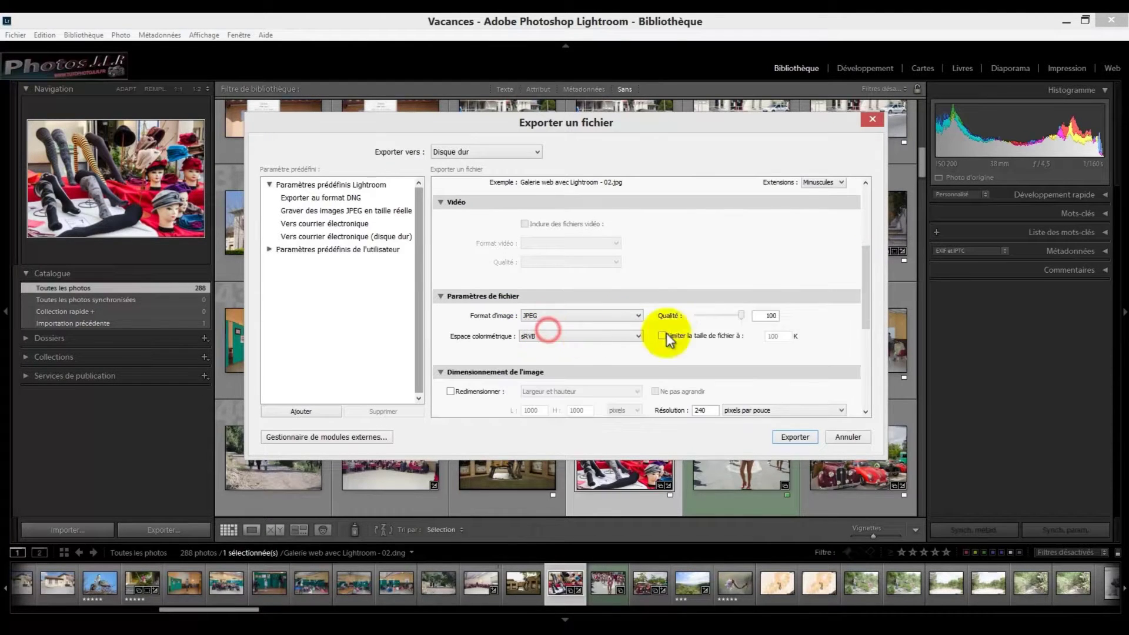
Try the "Redimensionner" option in the image sizing settings, and disable it again
{"action": "left_click_drag", "start_coordinate": [865, 299], "coordinate": [849, 322]}
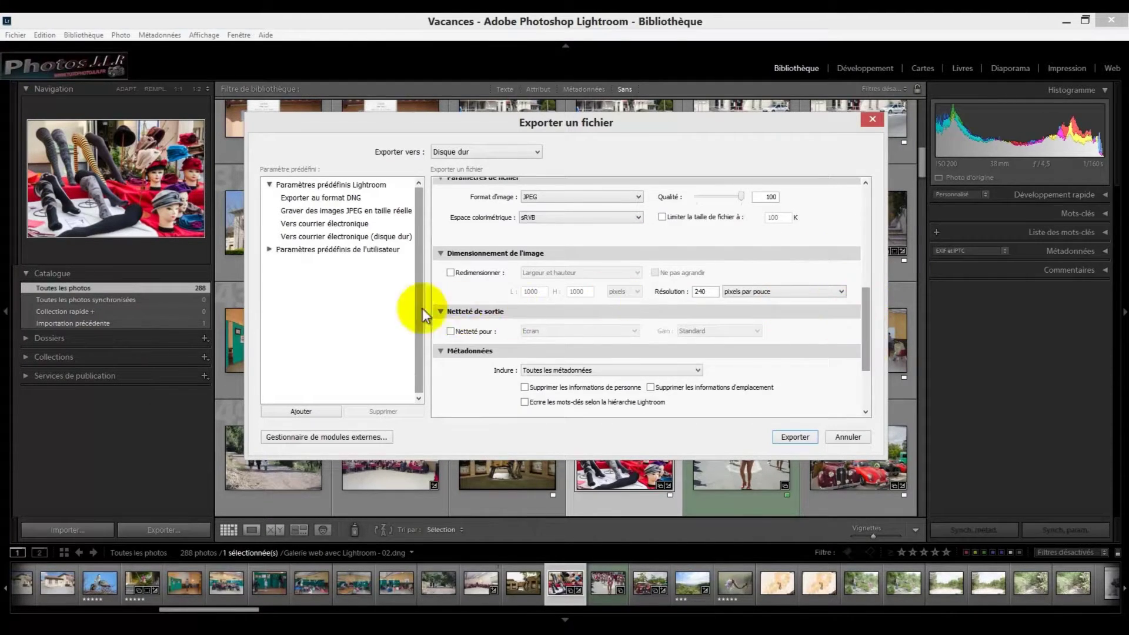
{"action": "left_click", "coordinate": [451, 273]}
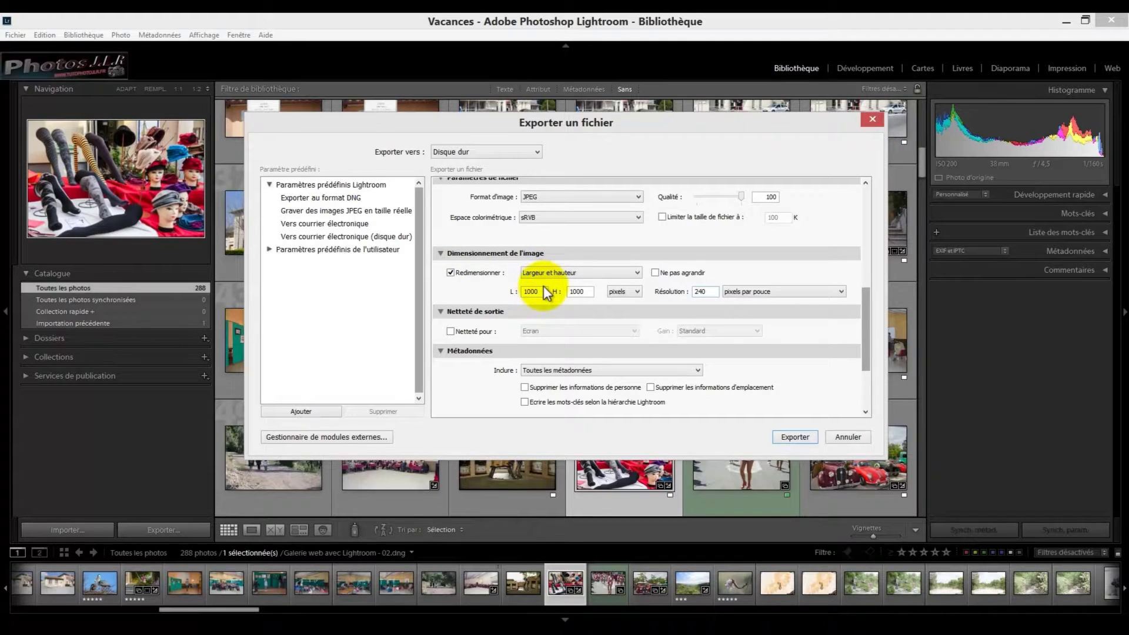
{"action": "left_click", "coordinate": [451, 274]}
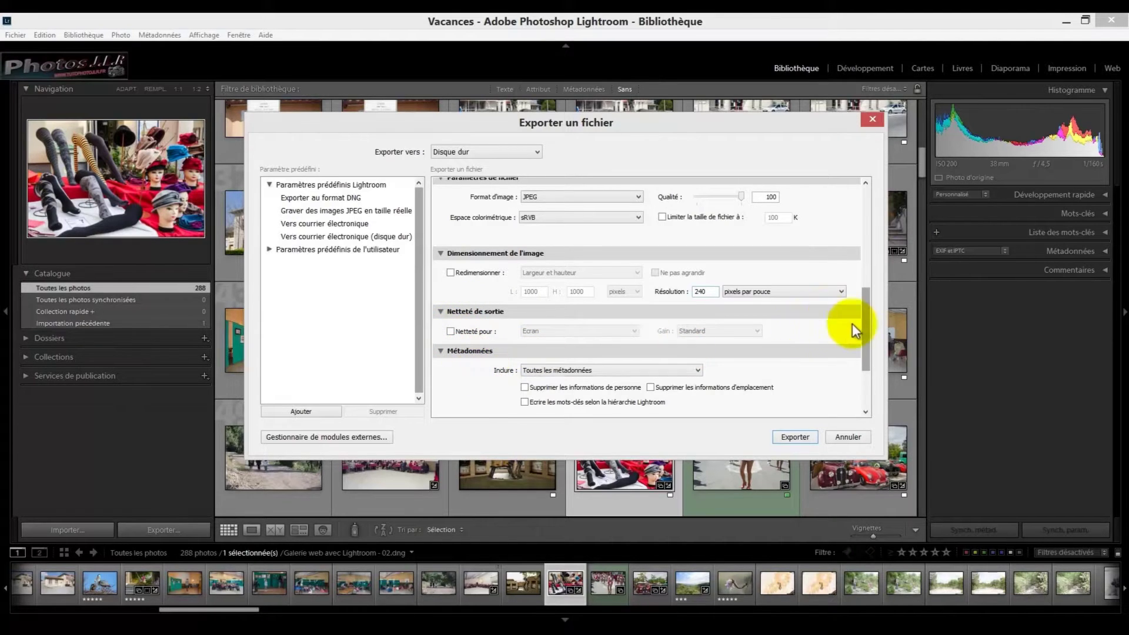
Set the post-processing action to "Afficher dans l'Explorateur" and export the photo as JPEG
{"action": "scroll", "coordinate": [864, 339], "scroll_direction": "down", "scroll_amount": 3}
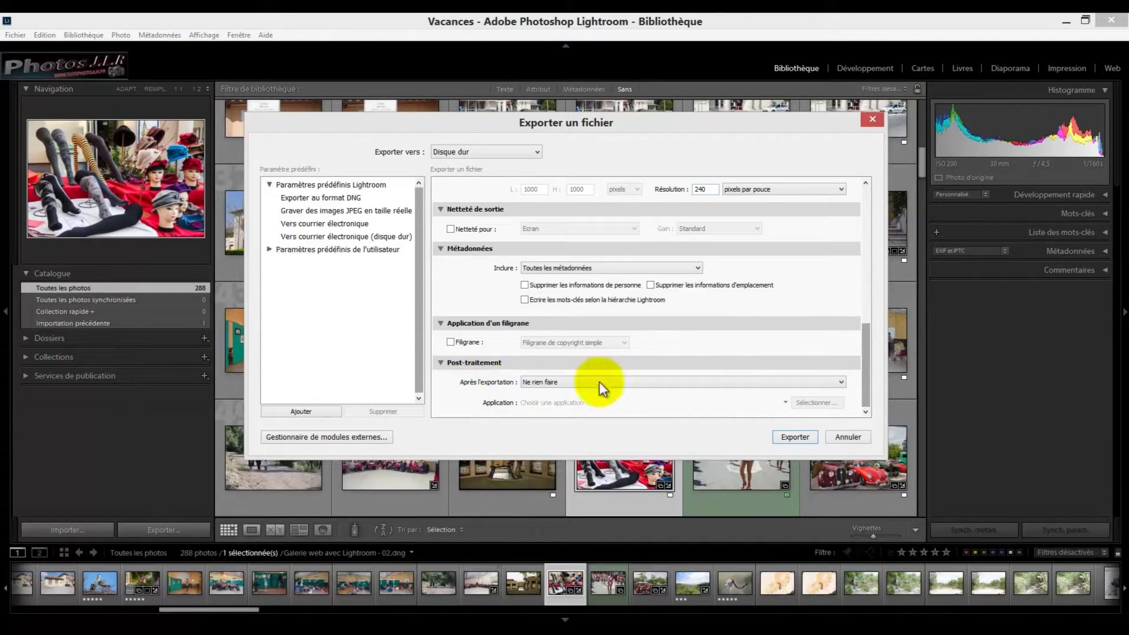
{"action": "left_click", "coordinate": [867, 366]}
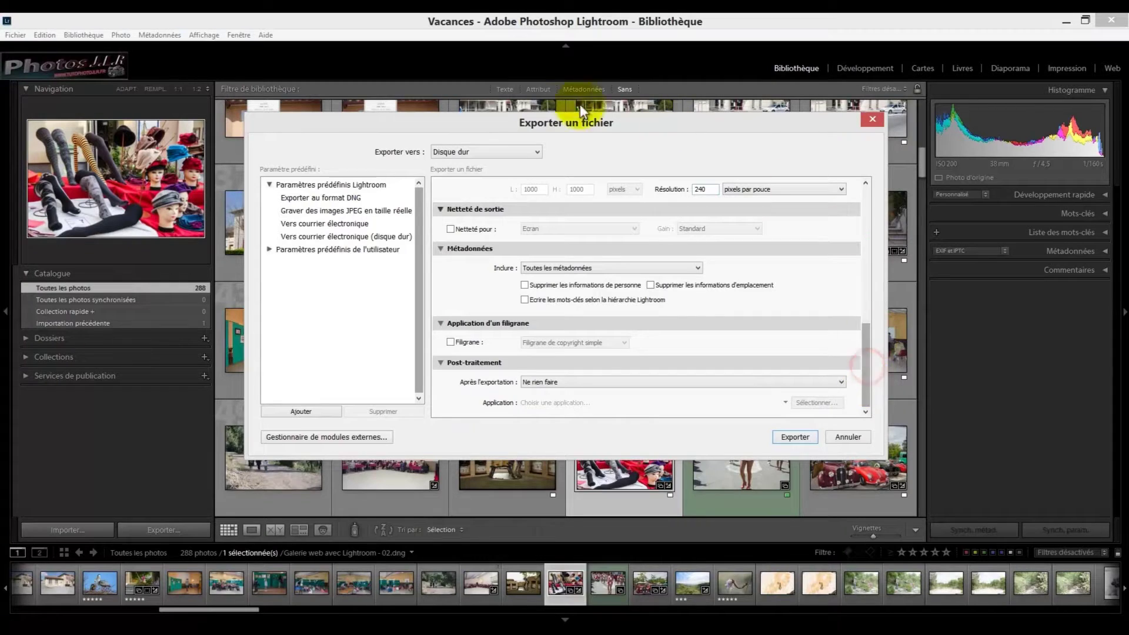
{"action": "left_click", "coordinate": [840, 382]}
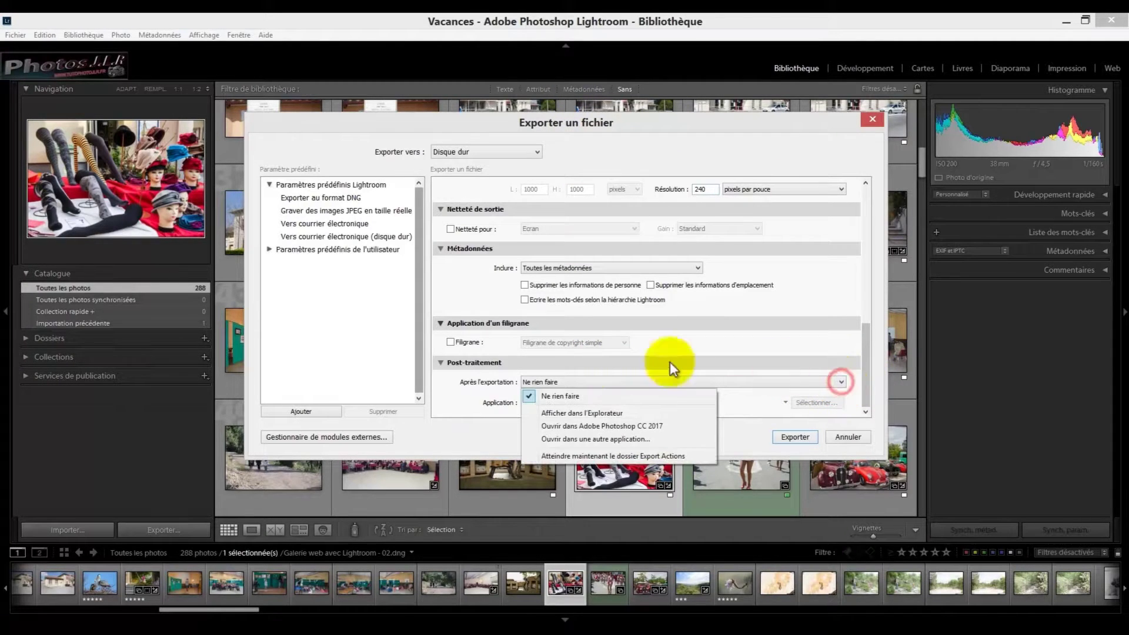
{"action": "left_click", "coordinate": [581, 414]}
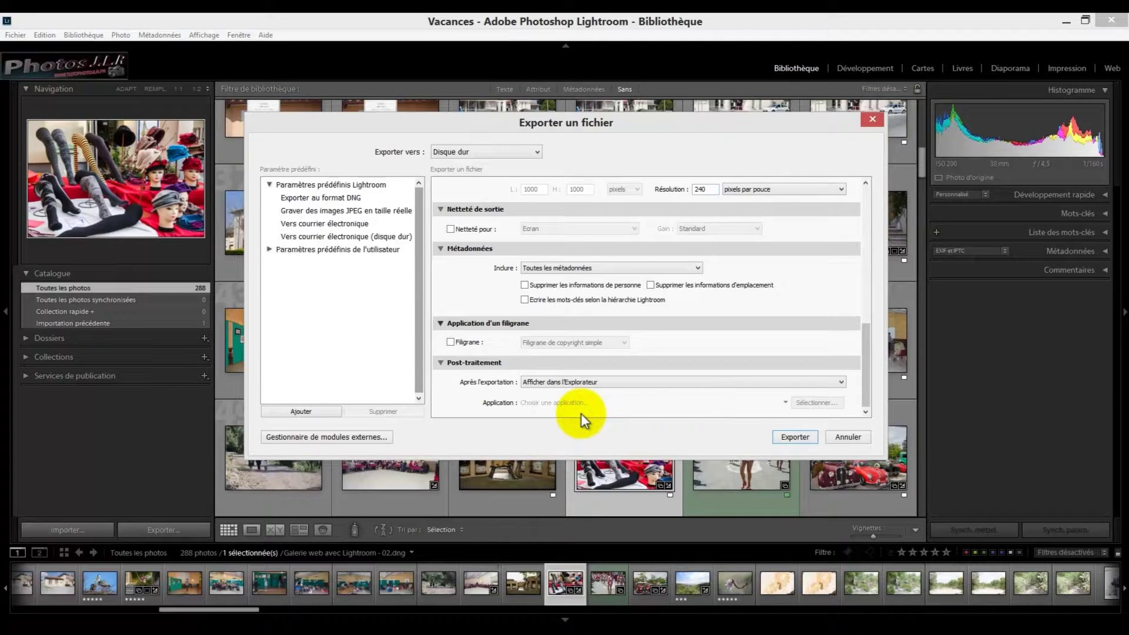
{"action": "left_click_drag", "start_coordinate": [865, 370], "coordinate": [869, 224]}
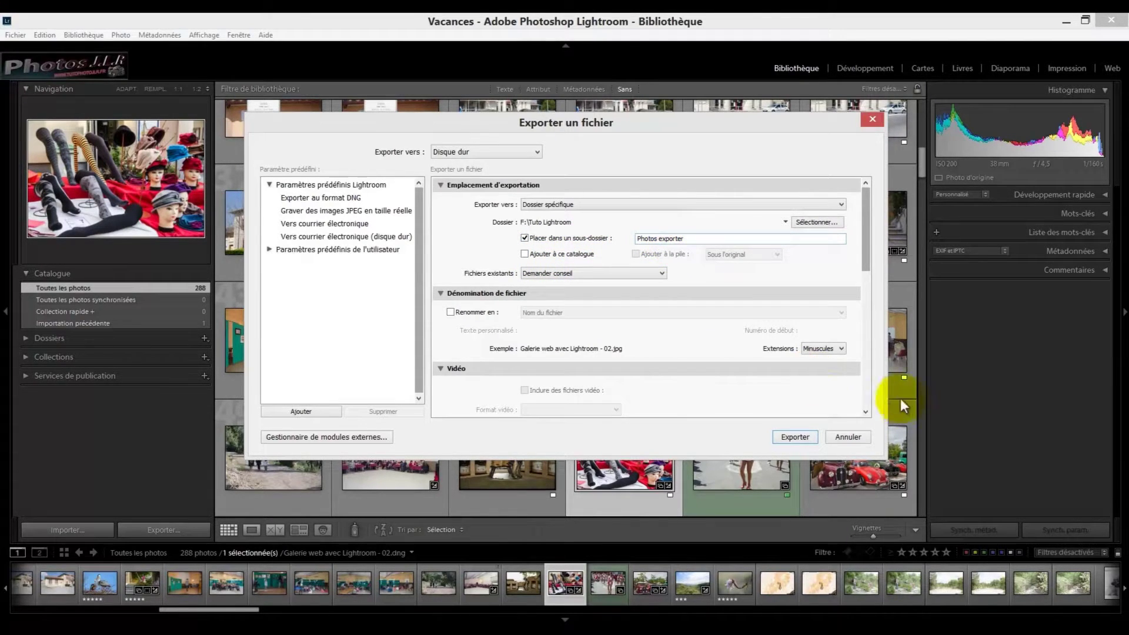
{"action": "left_click", "coordinate": [794, 437]}
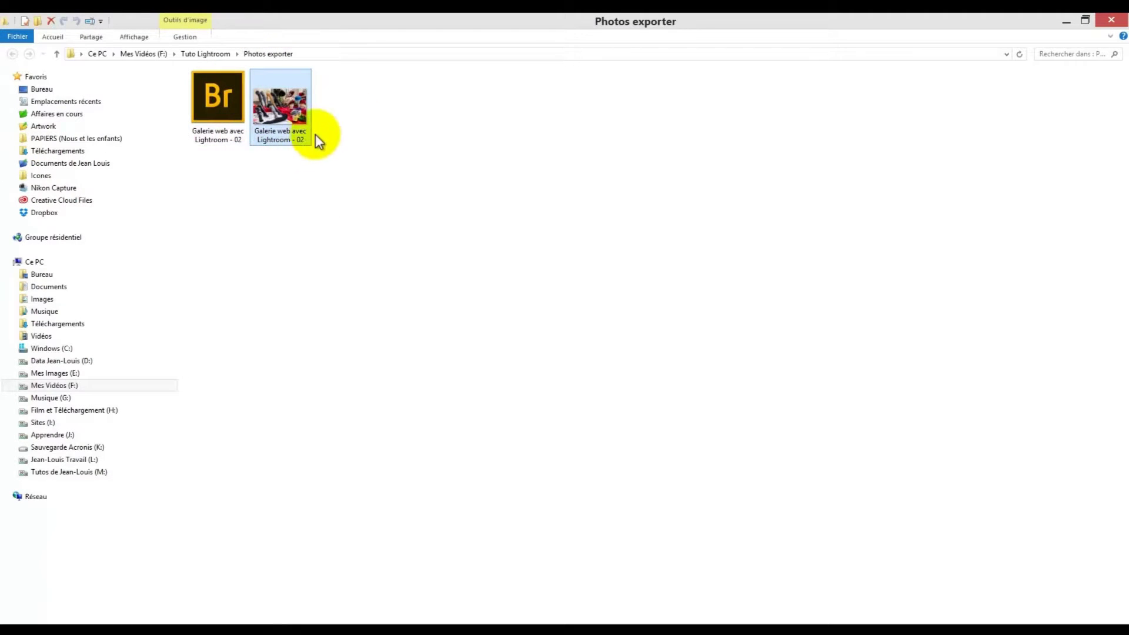
Show the files in the Photos exporter folder in the Détails layout and widen the Nom column to fit the full file names
{"action": "mouse_move", "coordinate": [289, 111]}
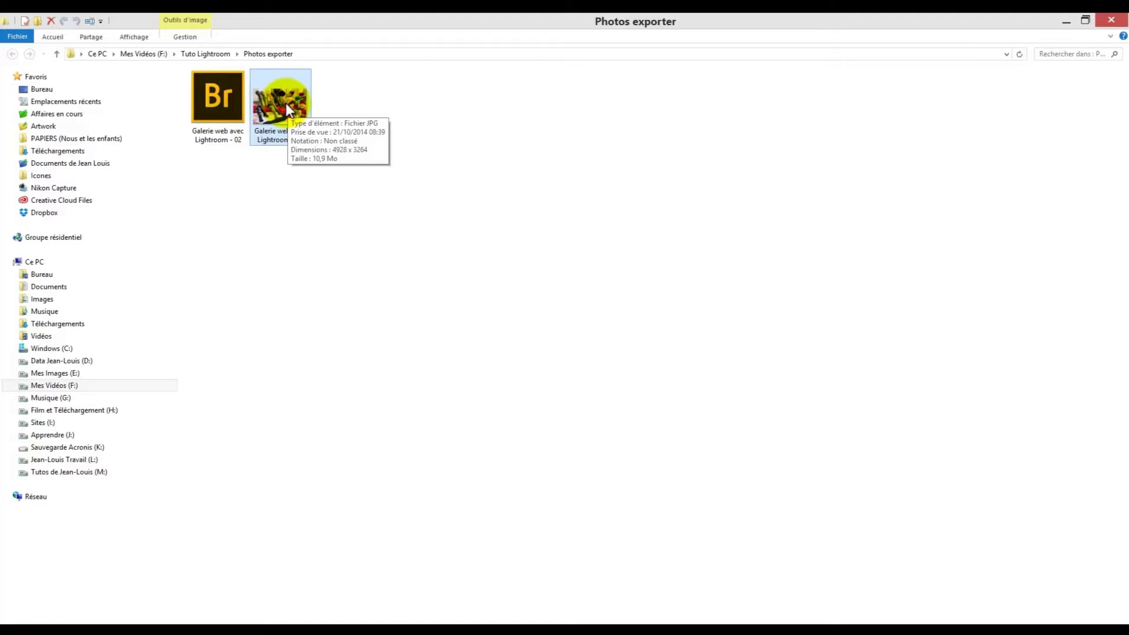
{"action": "left_click", "coordinate": [132, 36]}
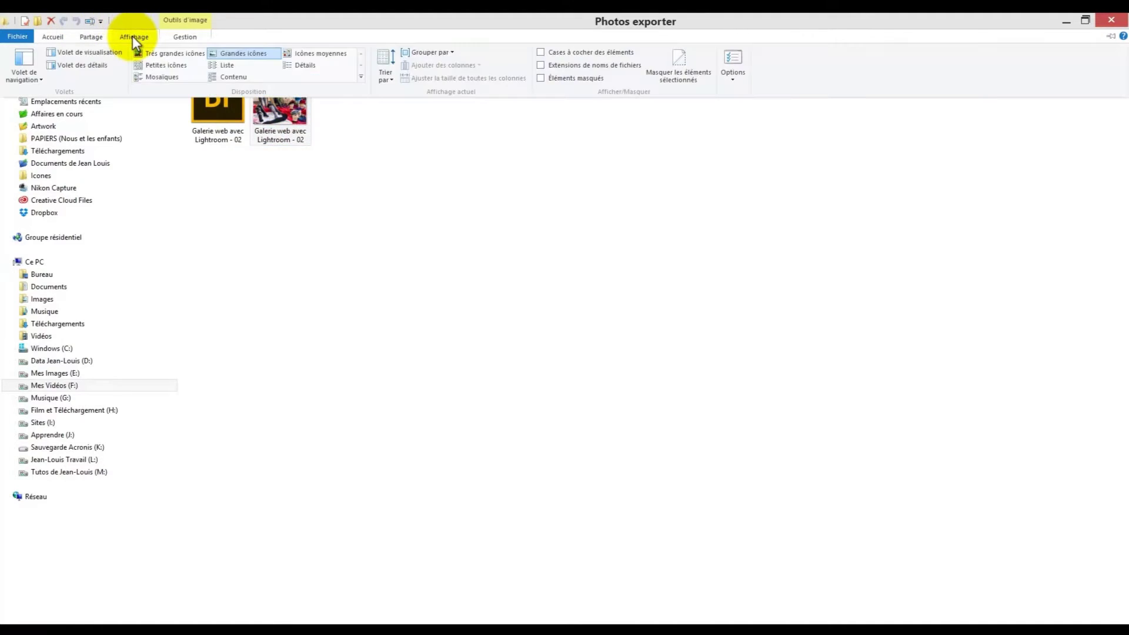
{"action": "left_click", "coordinate": [306, 64]}
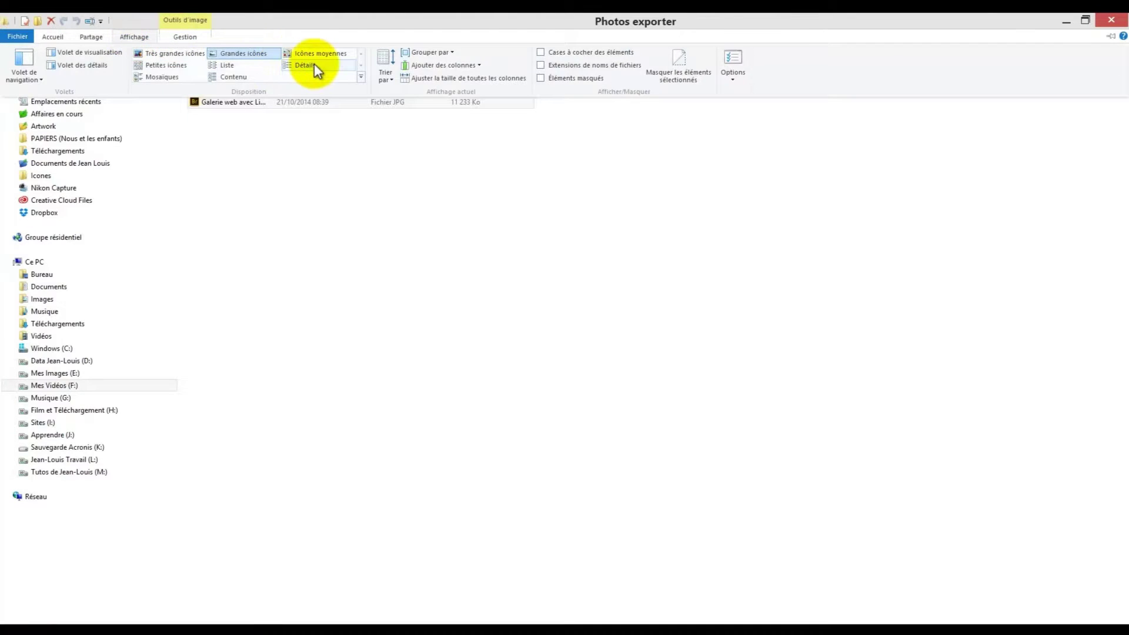
{"action": "key", "text": "ctrl+a"}
{"action": "left_click", "coordinate": [302, 100]}
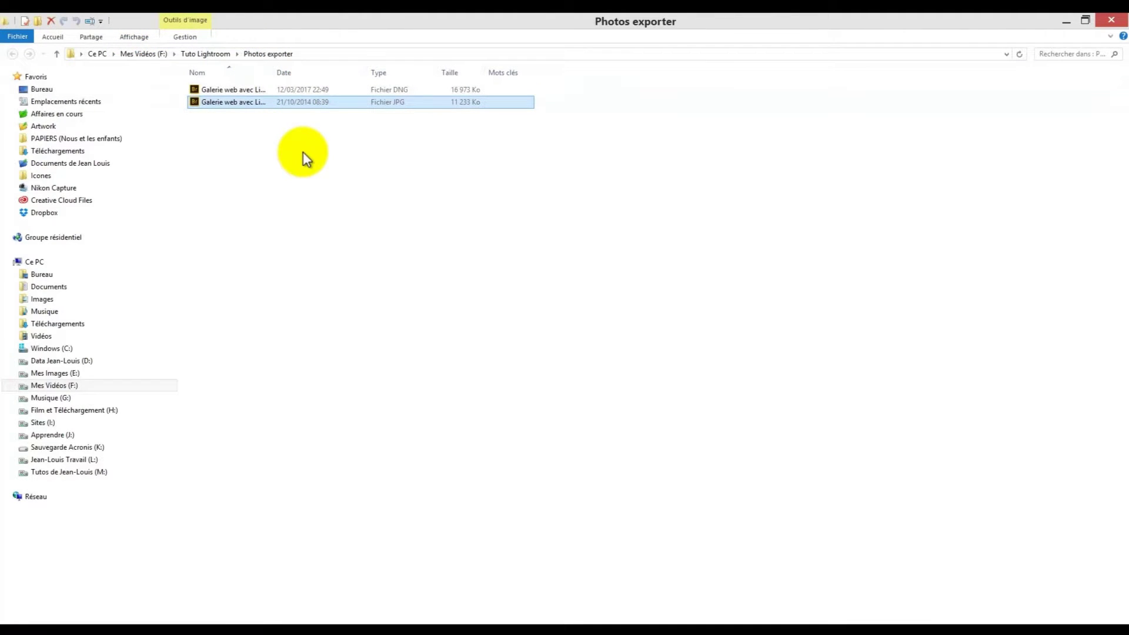
{"action": "left_click_drag", "start_coordinate": [273, 70], "coordinate": [340, 69]}
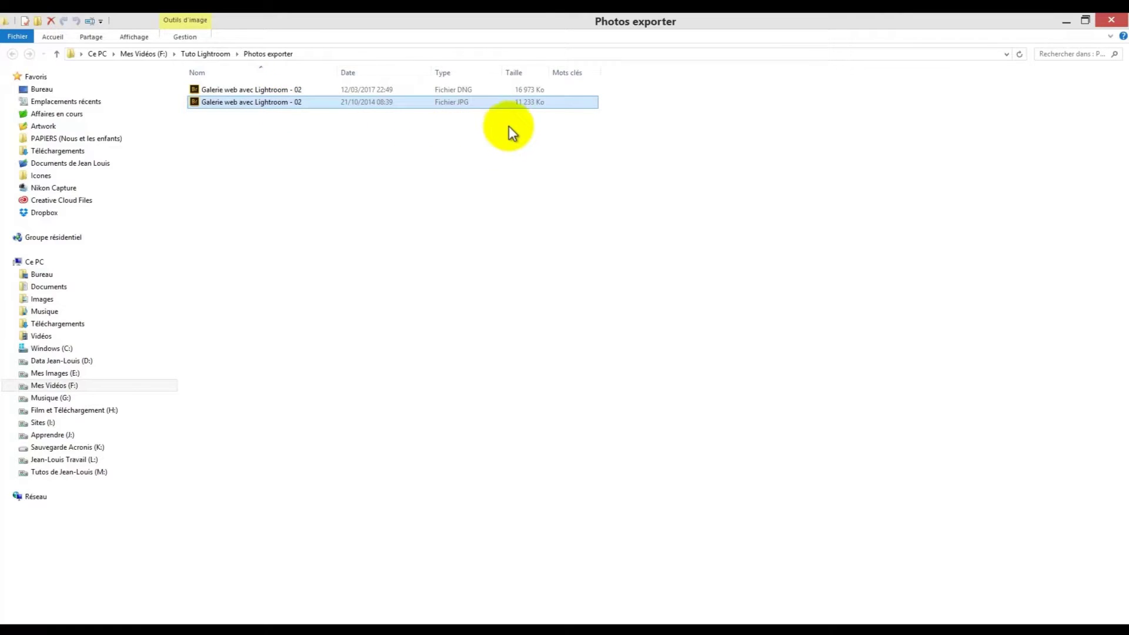
Compare the type and size of the exported DNG and JPG files, and close the folder window
{"action": "left_click", "coordinate": [541, 93], "text": "ctrl"}
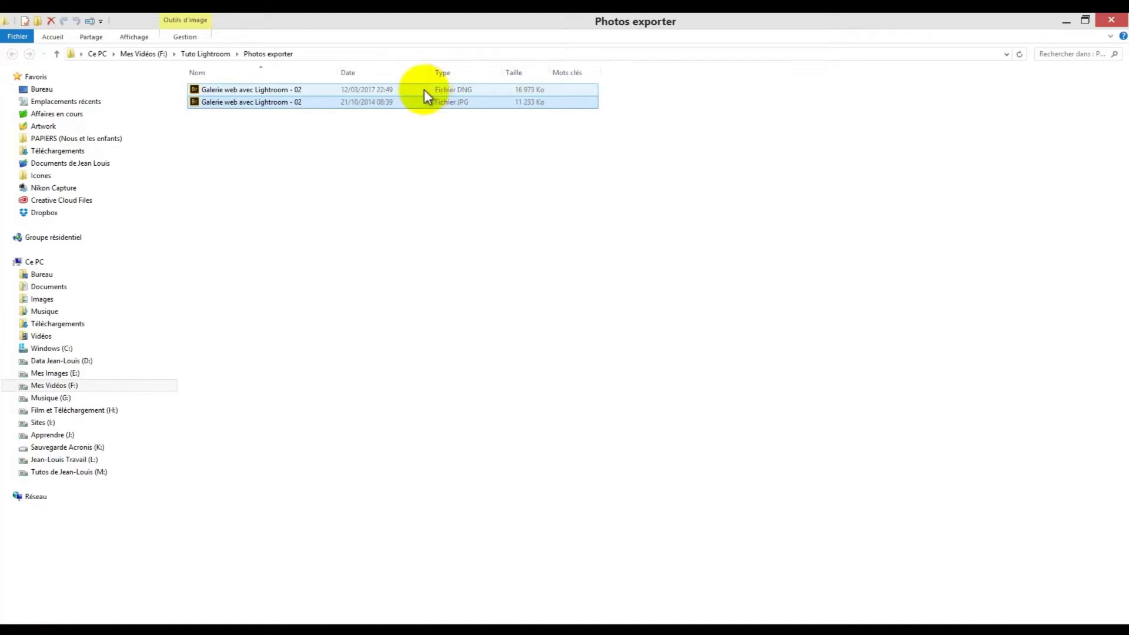
{"action": "left_click", "coordinate": [527, 102]}
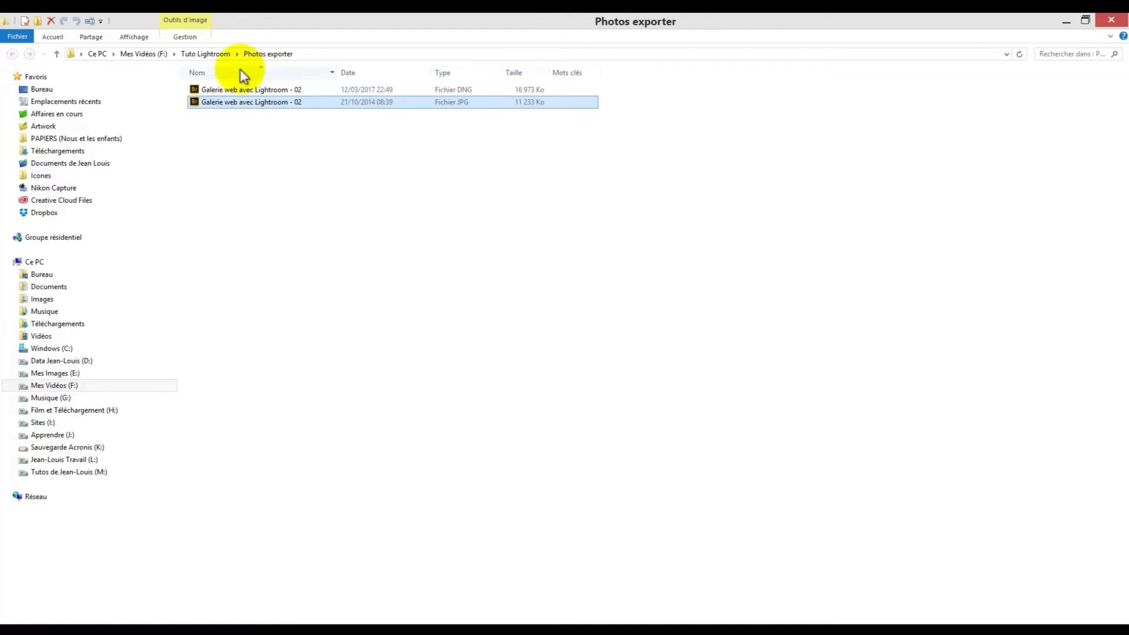
{"action": "left_click", "coordinate": [200, 90], "text": "ctrl"}
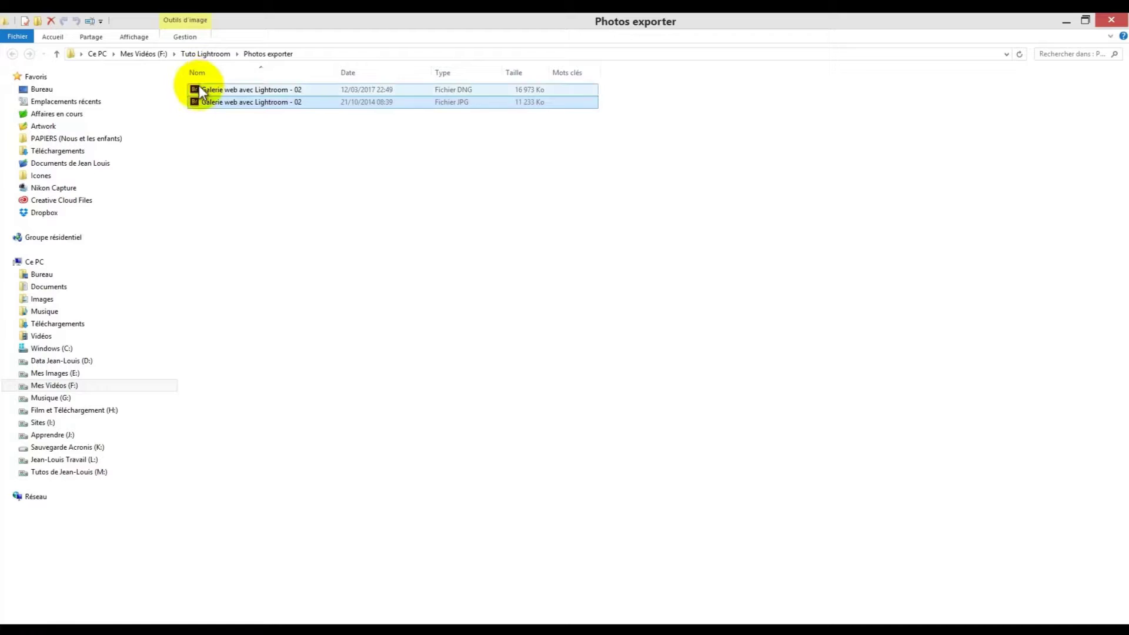
{"action": "left_click", "coordinate": [203, 99]}
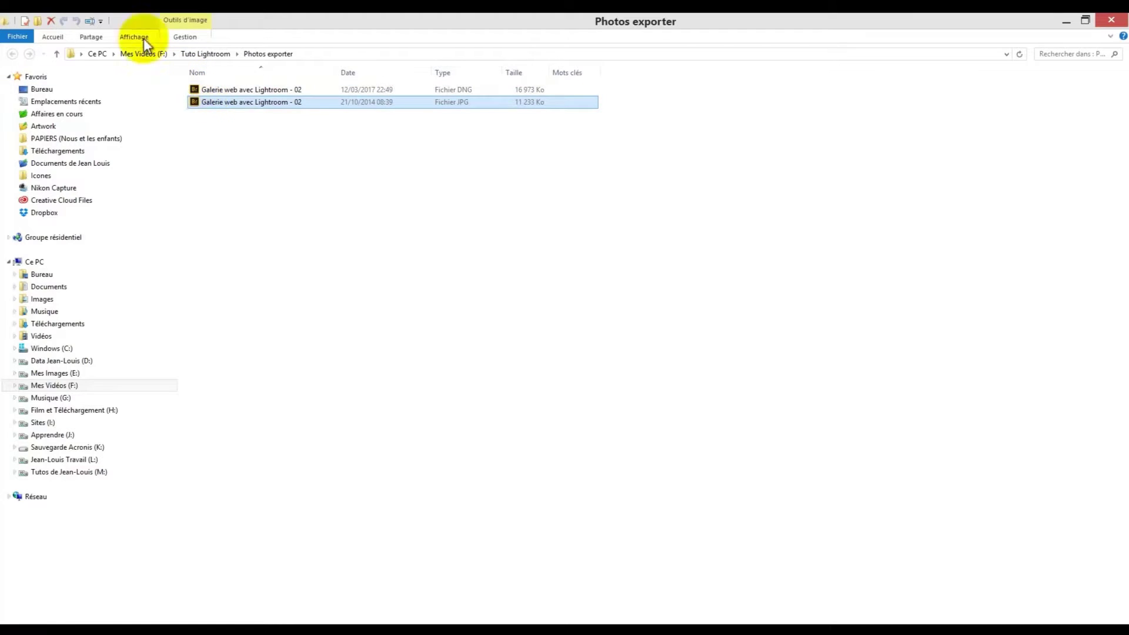
{"action": "left_click", "coordinate": [1111, 24]}
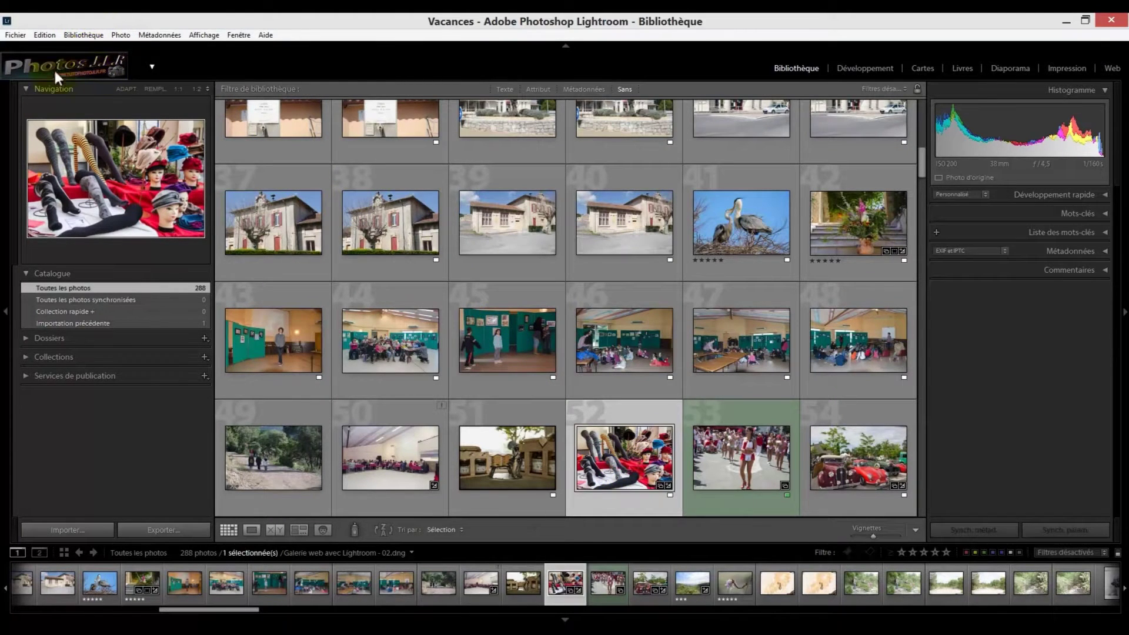
Reopen the photo's export settings to review the available image formats, and cancel the export
{"action": "left_click", "coordinate": [15, 35]}
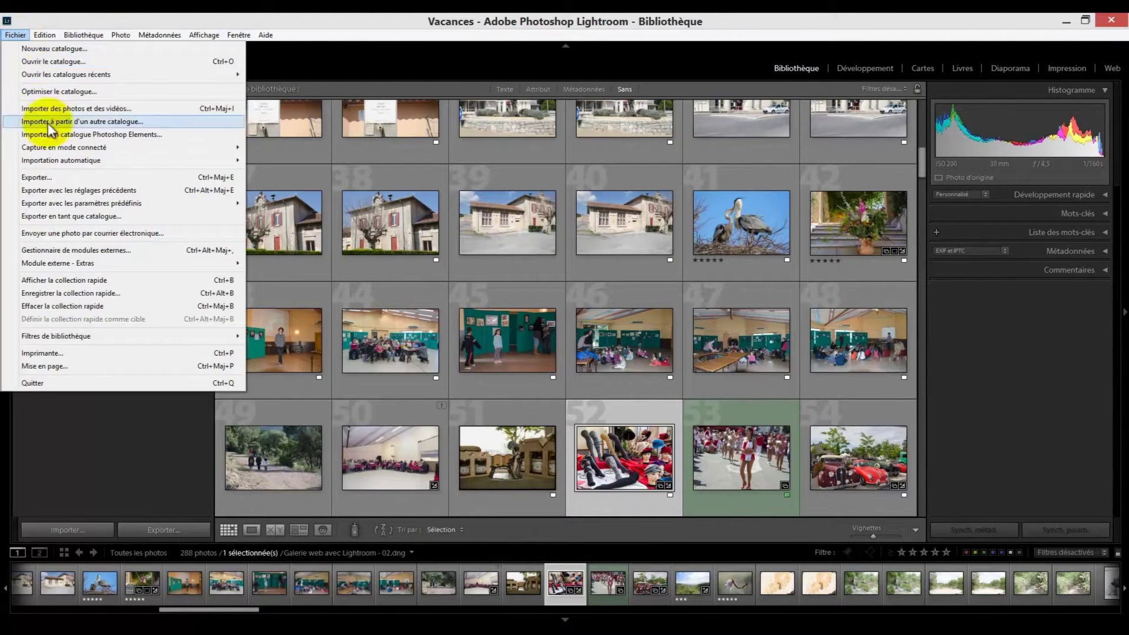
{"action": "left_click", "coordinate": [47, 179]}
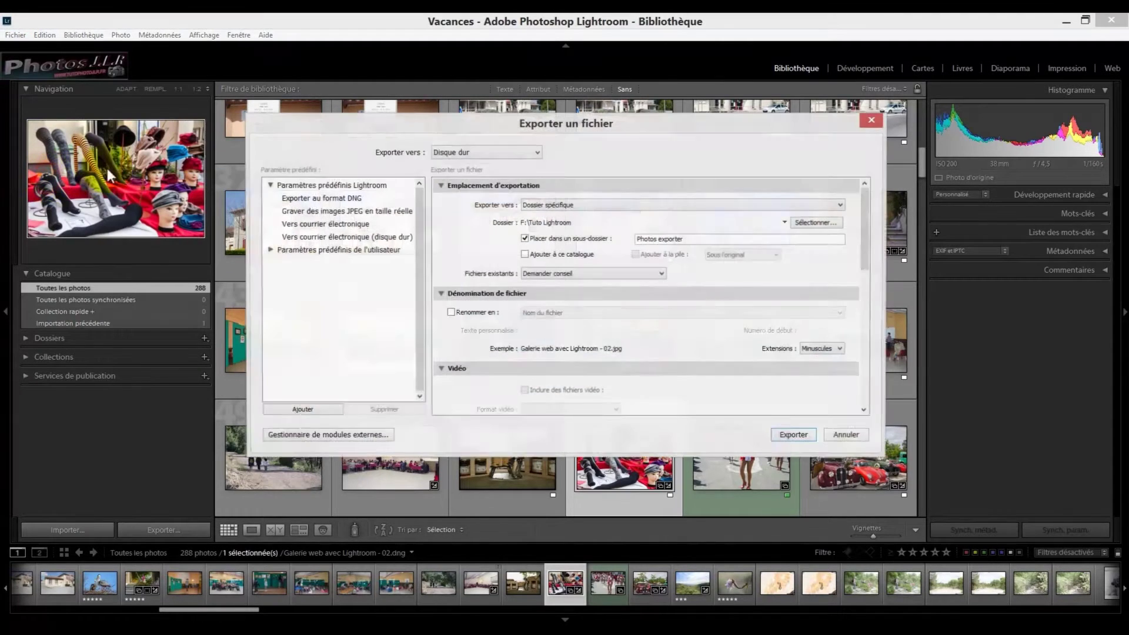
{"action": "left_click_drag", "start_coordinate": [869, 235], "coordinate": [876, 311]}
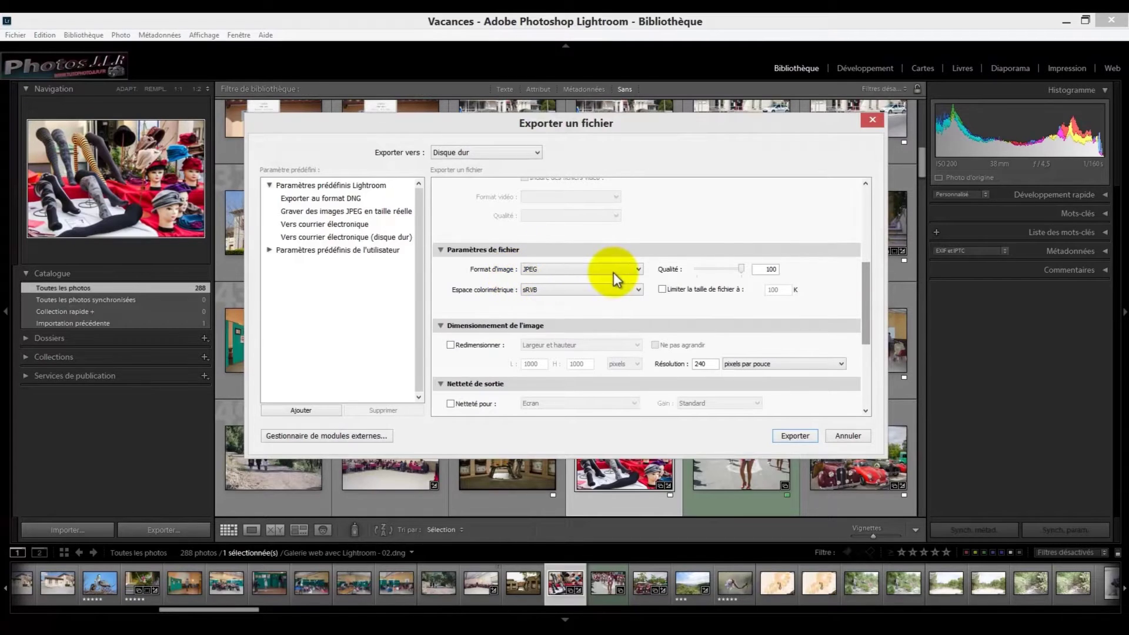
{"action": "left_click", "coordinate": [636, 269]}
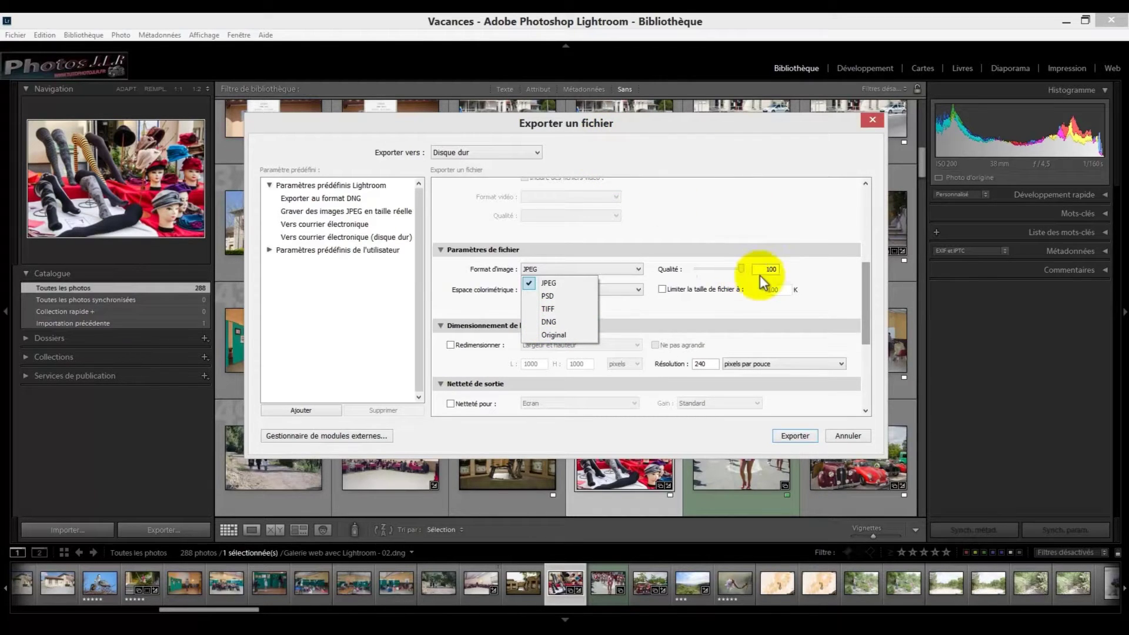
{"action": "left_click", "coordinate": [778, 218]}
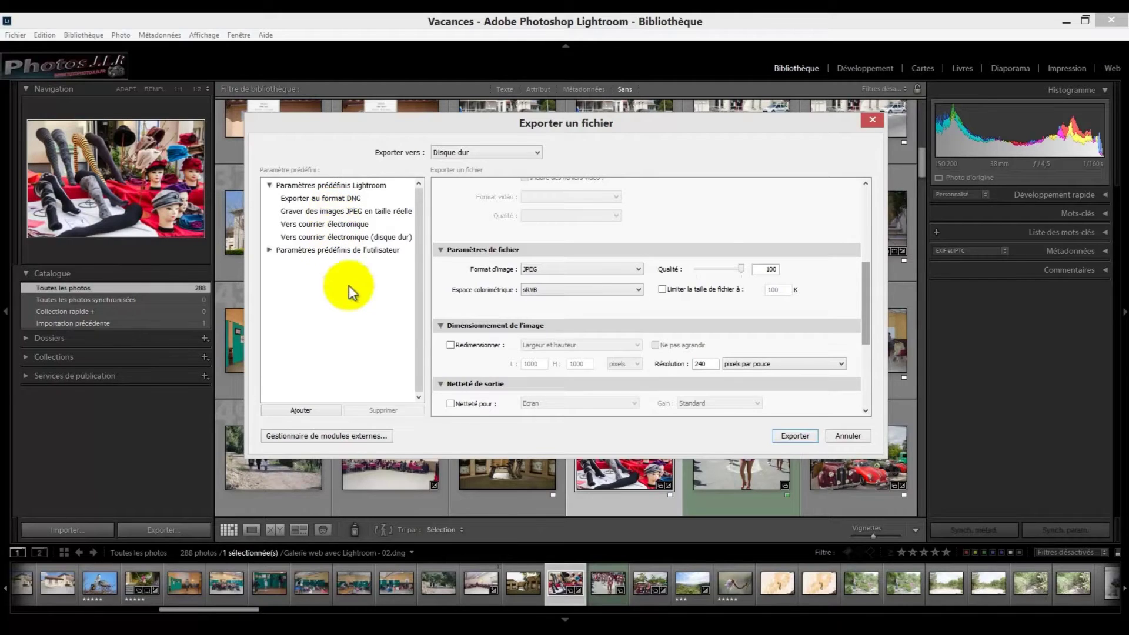
{"action": "left_click", "coordinate": [848, 435]}
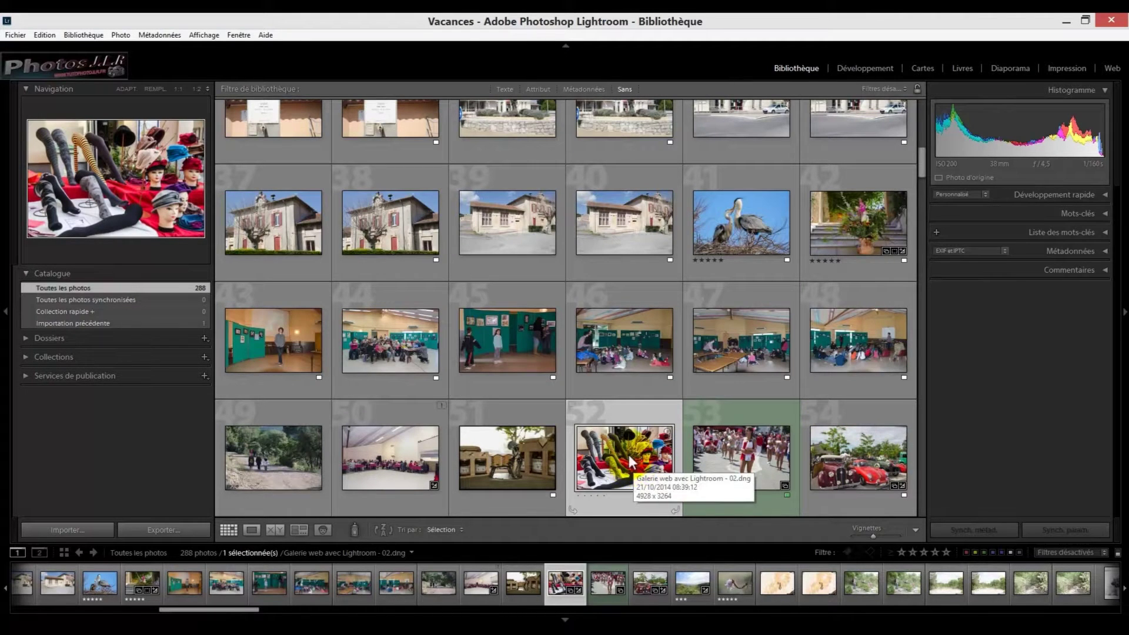
Add photos 53 and 51 to the selection with photo 52 and open the export settings for all three
{"action": "left_click", "coordinate": [750, 452], "text": "ctrl"}
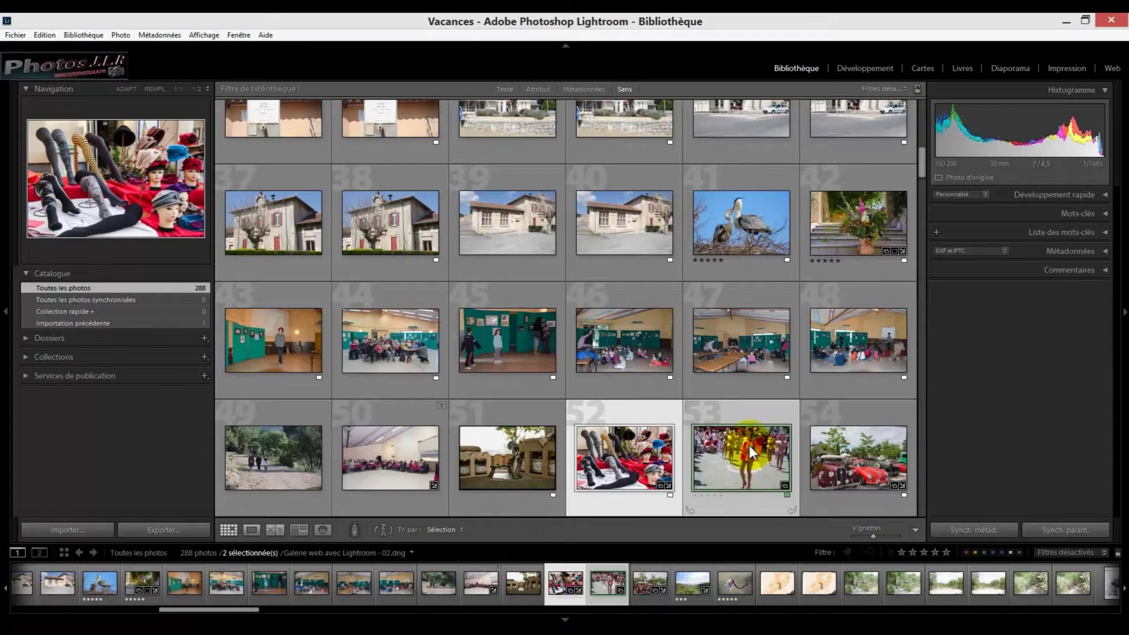
{"action": "left_click", "coordinate": [534, 446], "text": "ctrl"}
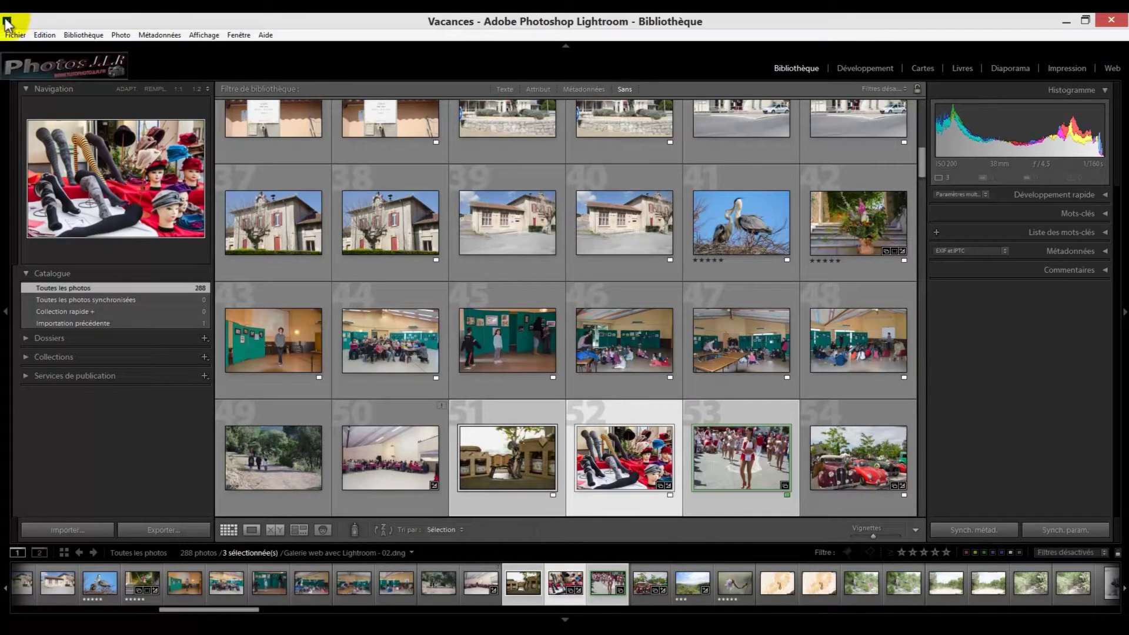
{"action": "left_click", "coordinate": [15, 35]}
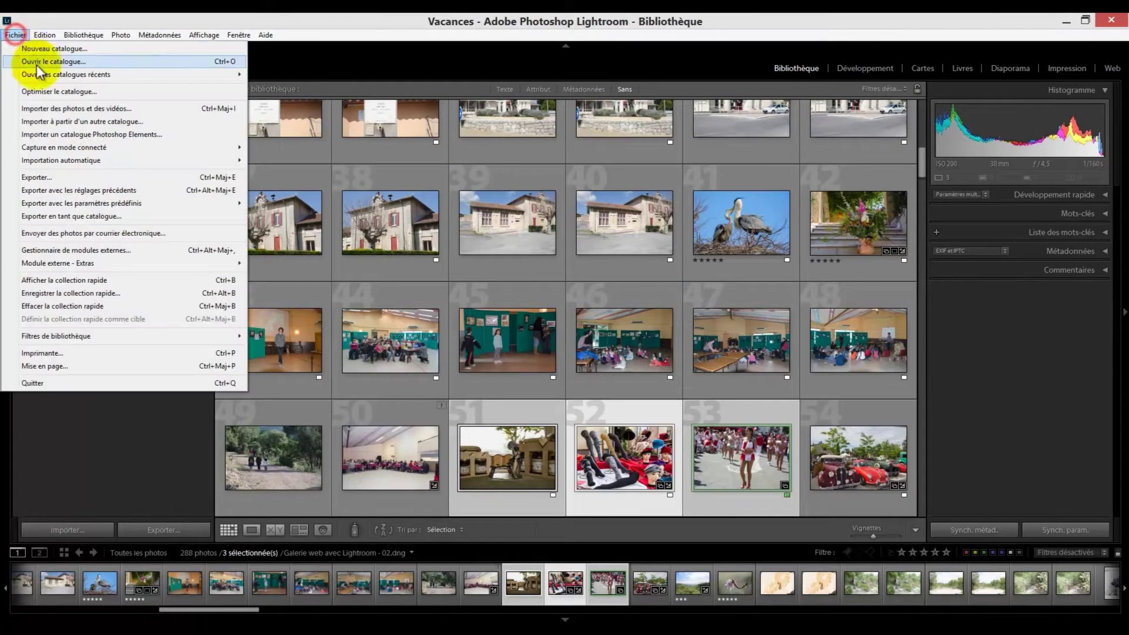
{"action": "left_click", "coordinate": [43, 176]}
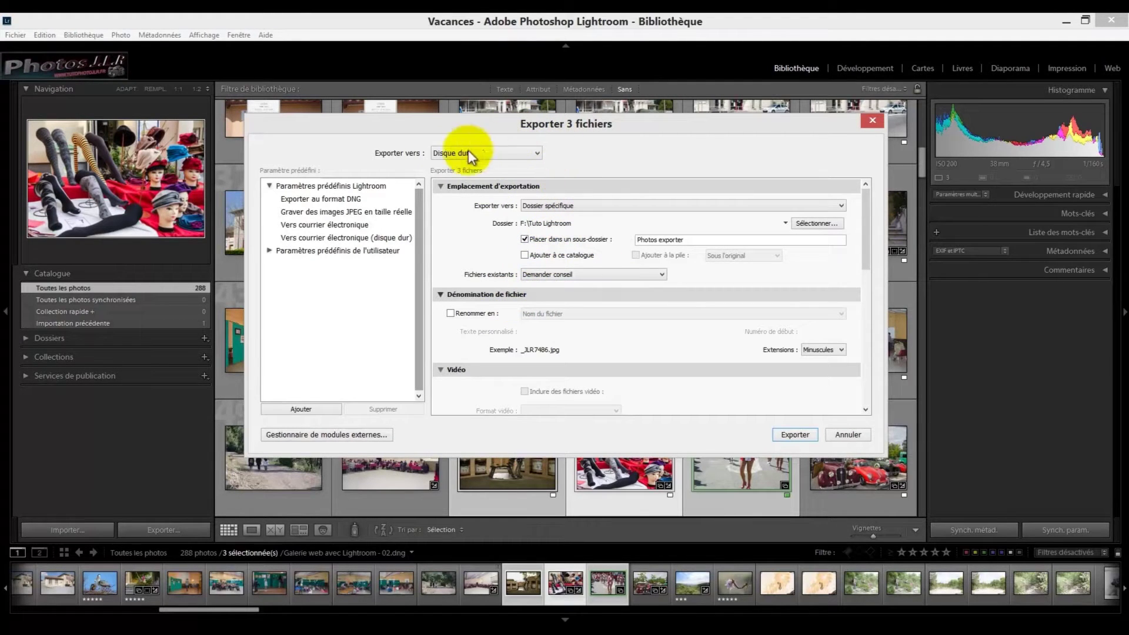
Set the export destination of the three photos to CD/DVD and leave file renaming turned off
{"action": "left_click", "coordinate": [537, 156]}
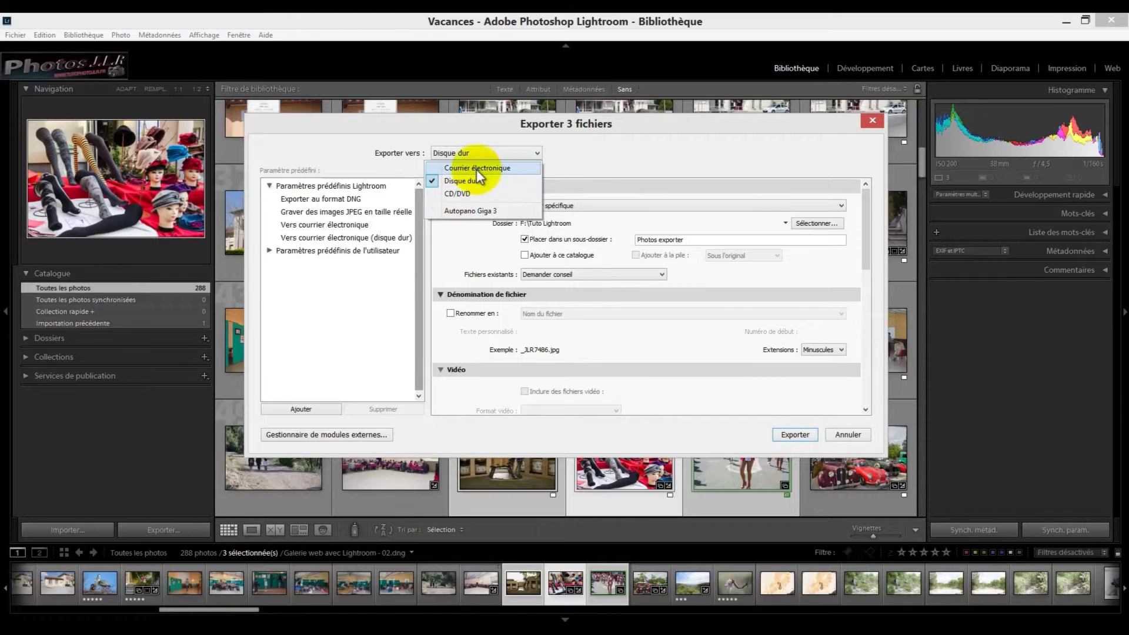
{"action": "left_click", "coordinate": [456, 195]}
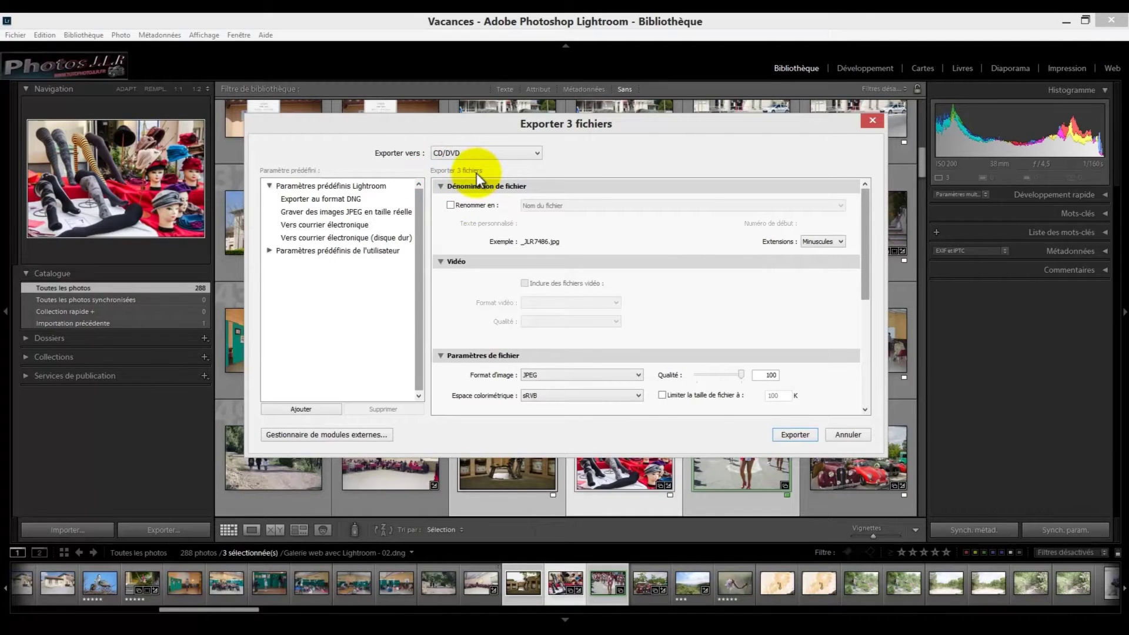
{"action": "left_click", "coordinate": [451, 205]}
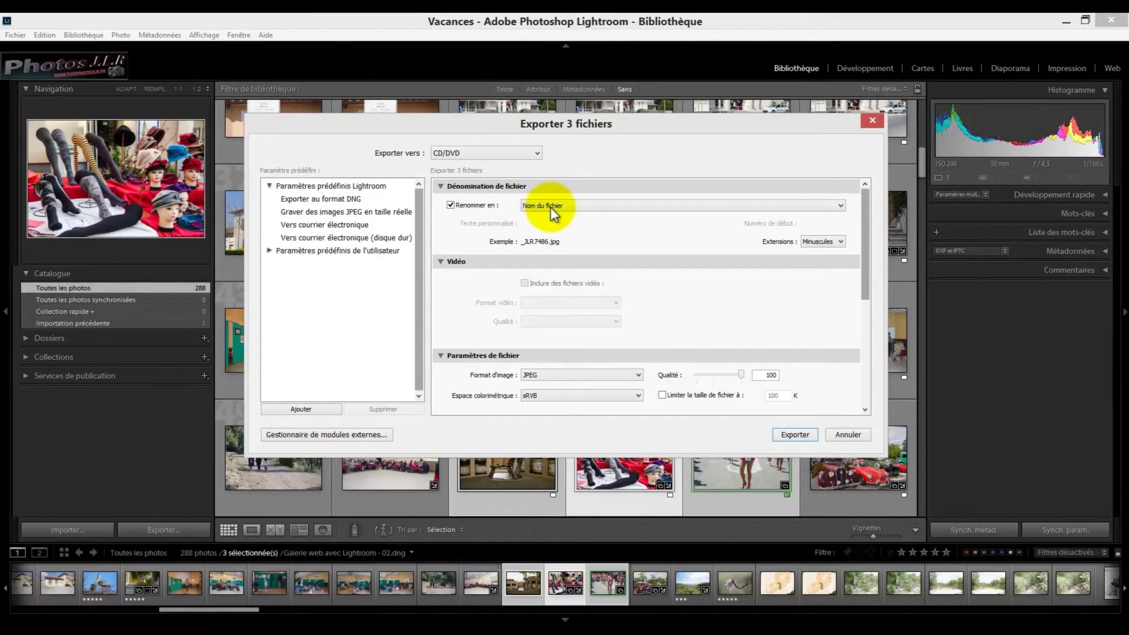
{"action": "left_click", "coordinate": [450, 205]}
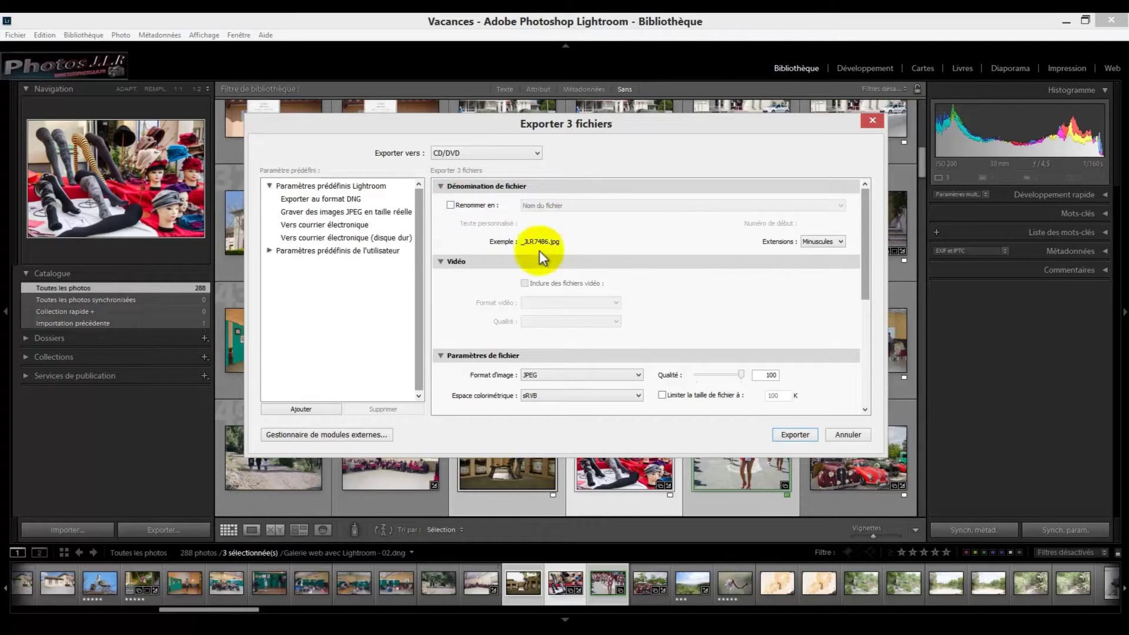
Set the colour space of the exported JPEG files to Adobe RVB (1998)
{"action": "scroll", "coordinate": [521, 252], "scroll_direction": "down", "scroll_amount": 3}
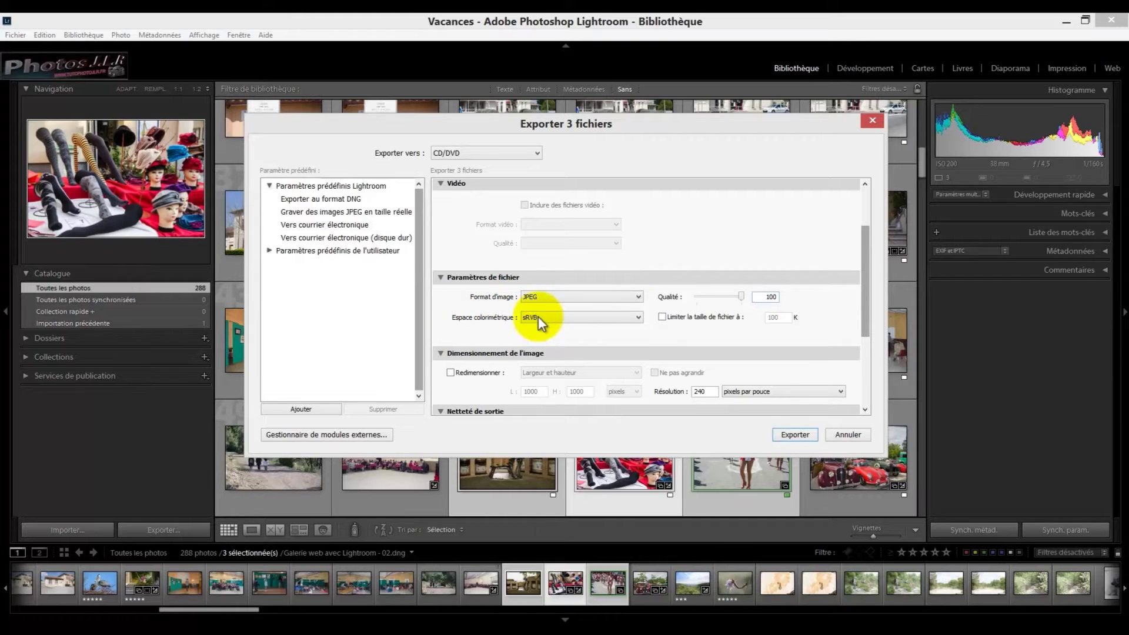
{"action": "left_click", "coordinate": [640, 317]}
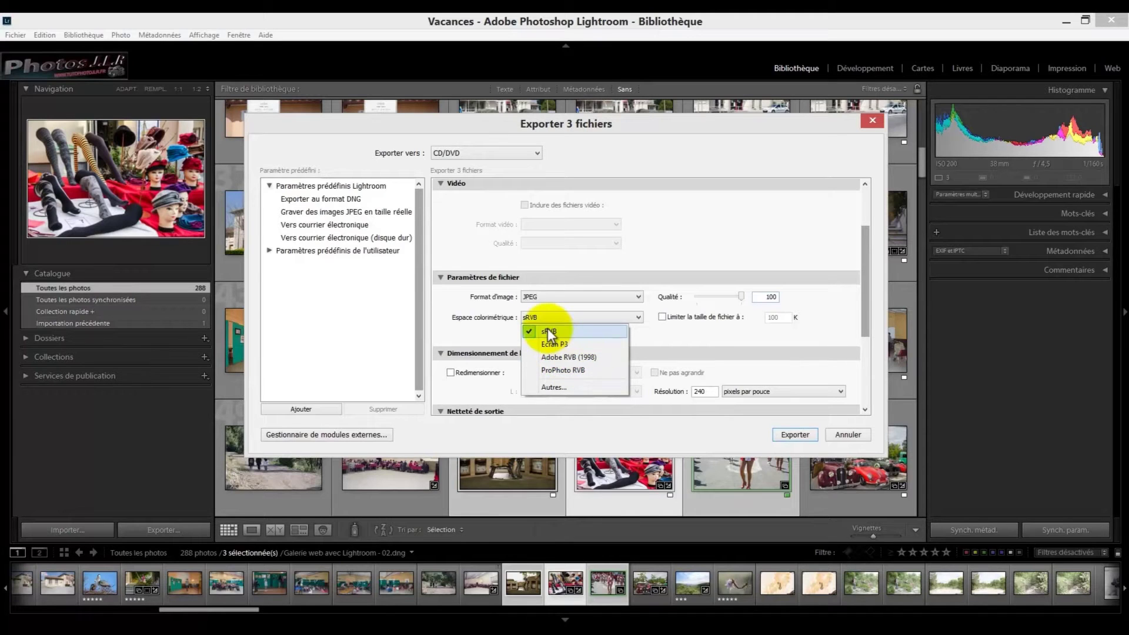
{"action": "left_click", "coordinate": [570, 357]}
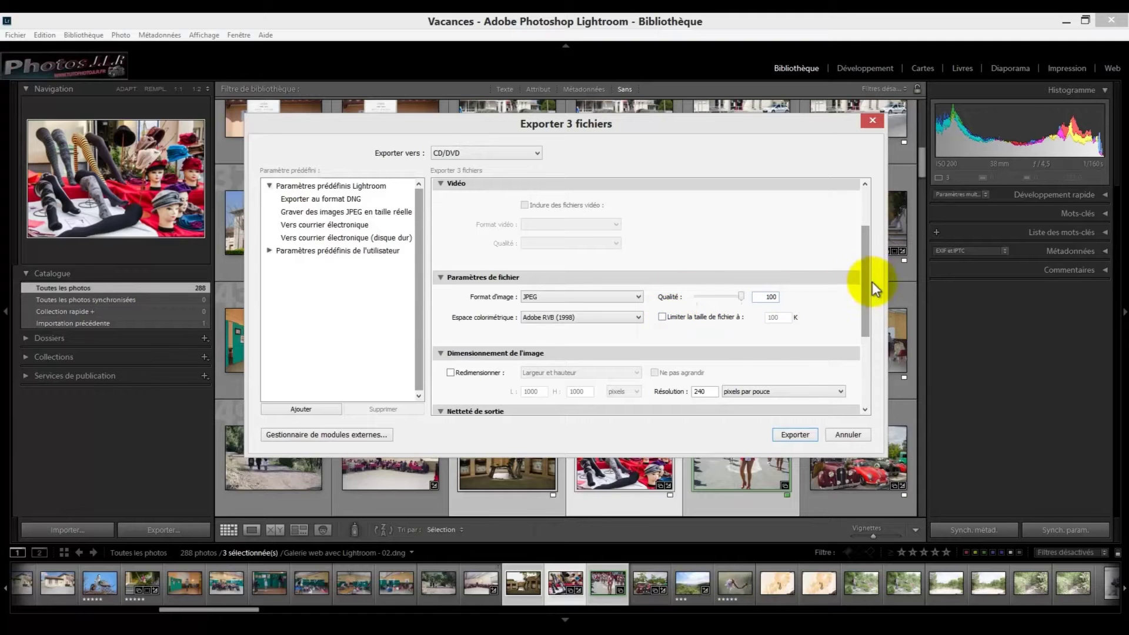
Enable output sharpening for Ecran with the gain set to Standard
{"action": "left_click_drag", "start_coordinate": [866, 286], "coordinate": [877, 344]}
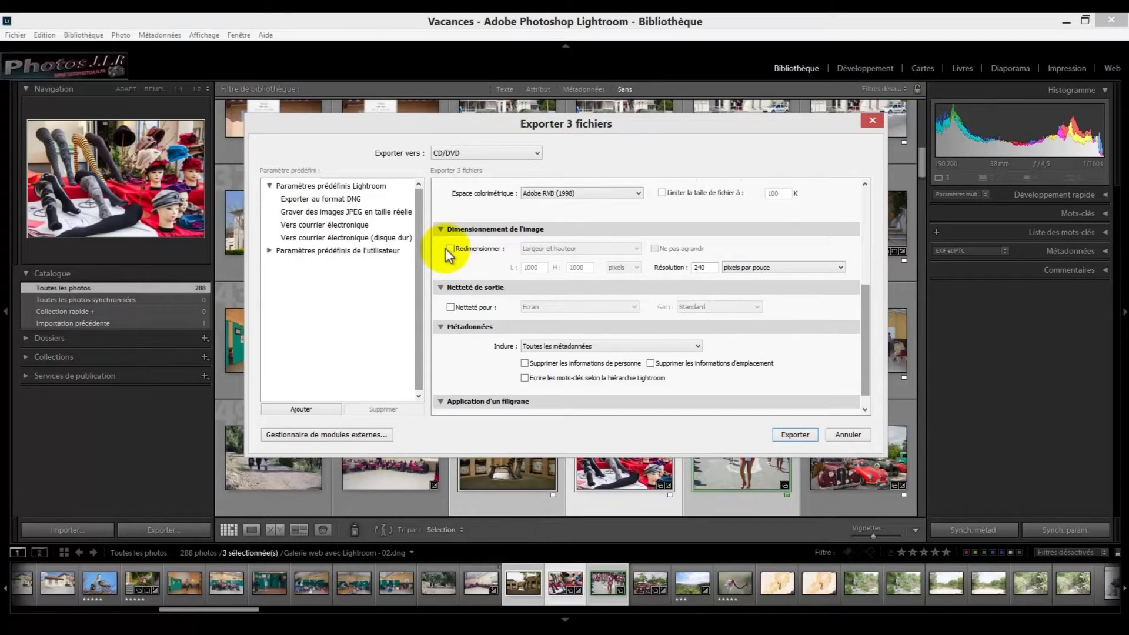
{"action": "left_click", "coordinate": [460, 309]}
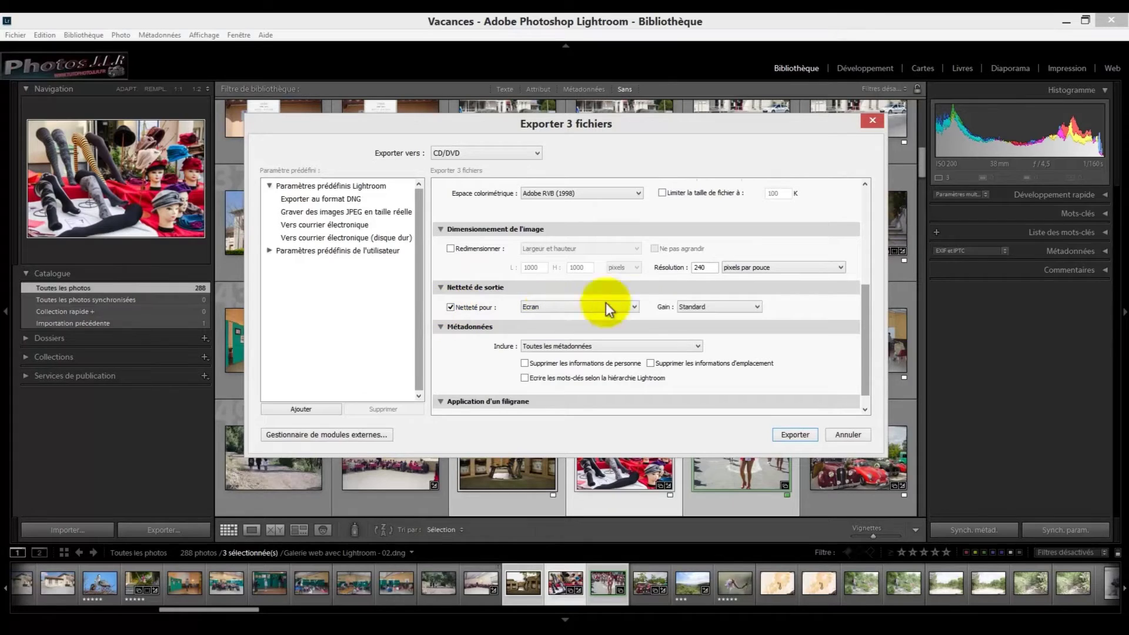
{"action": "left_click", "coordinate": [632, 307]}
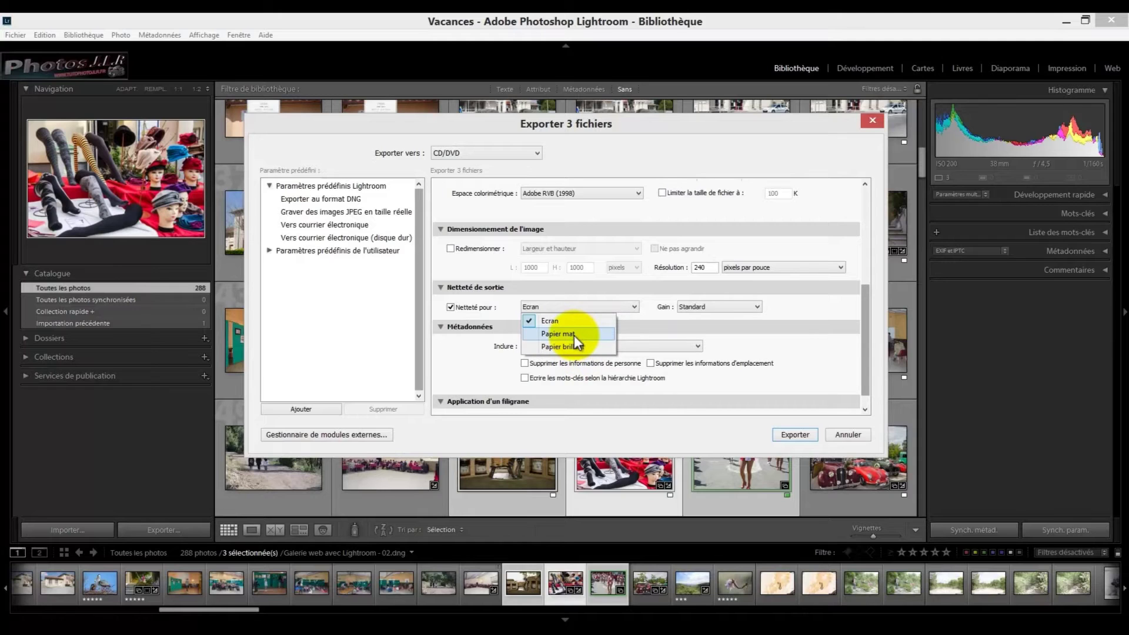
{"action": "left_click", "coordinate": [821, 301]}
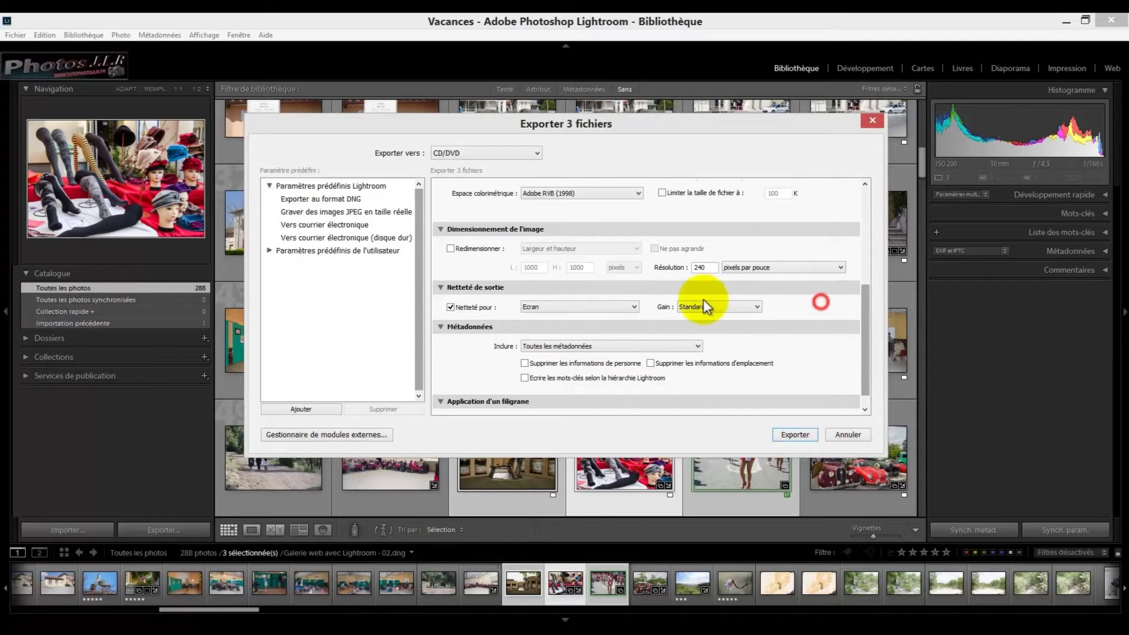
{"action": "left_click", "coordinate": [758, 307]}
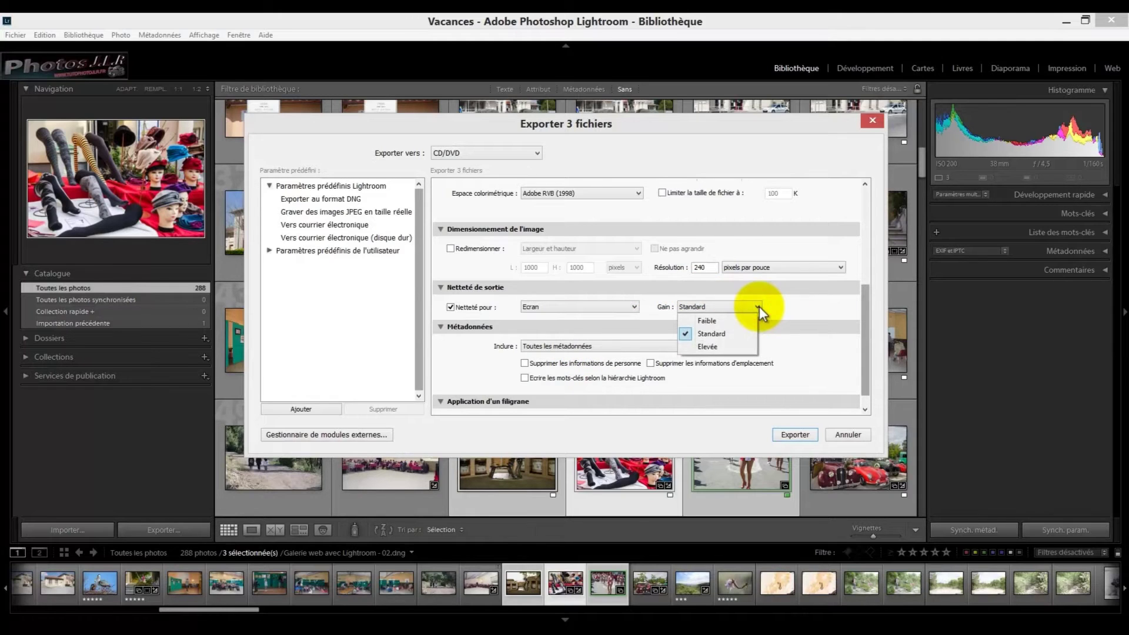
{"action": "left_click", "coordinate": [707, 333]}
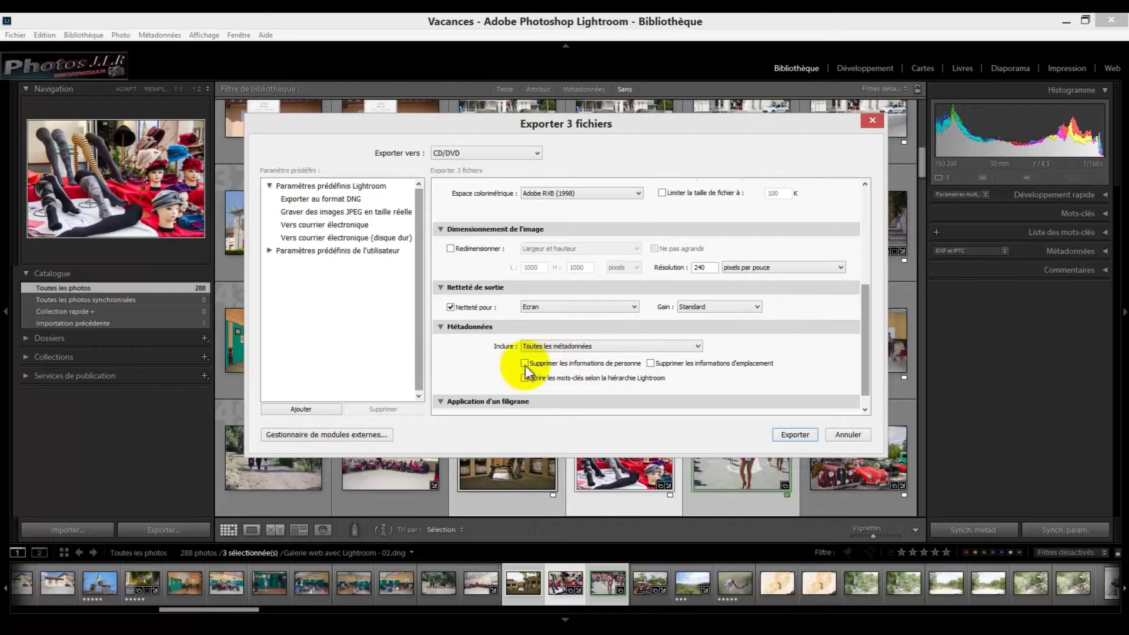
Start the export without a watermark, dismiss the blank disc notification, and choose the best possible burning speed for drive Z:
{"action": "scroll", "coordinate": [863, 344], "scroll_direction": "down", "scroll_amount": 1}
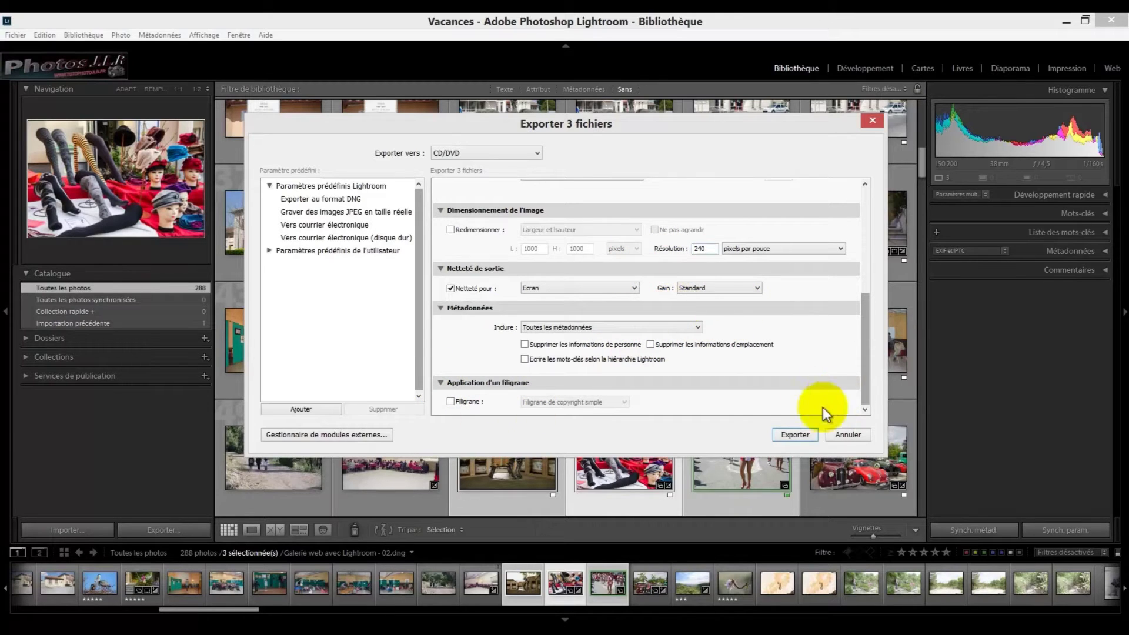
{"action": "left_click", "coordinate": [794, 434]}
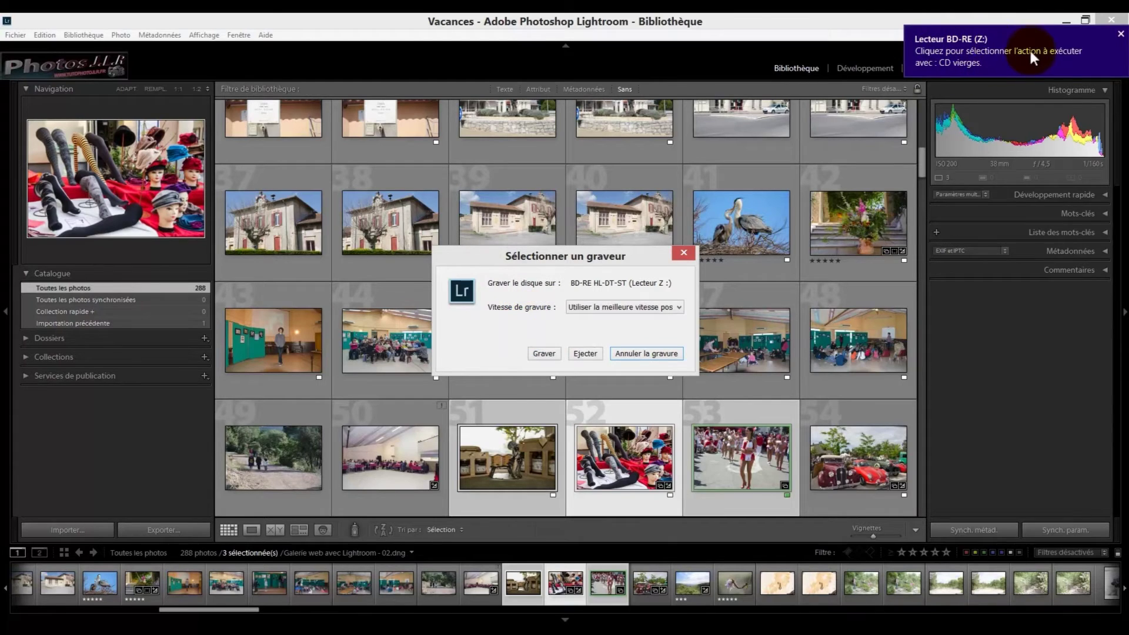
{"action": "left_click", "coordinate": [1120, 34]}
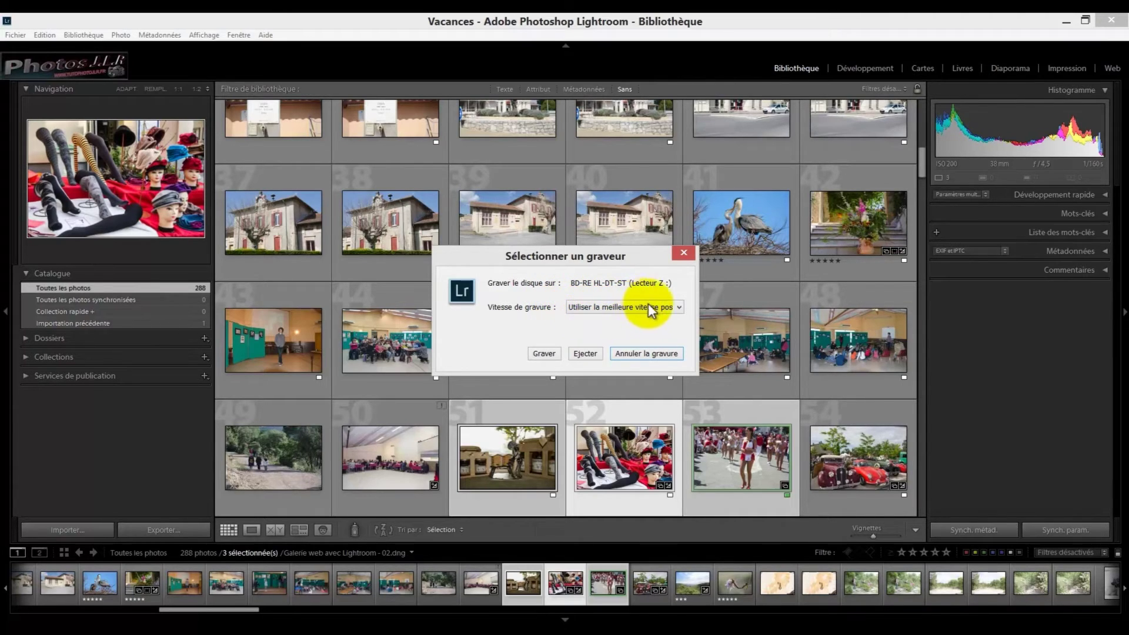
{"action": "left_click", "coordinate": [679, 305]}
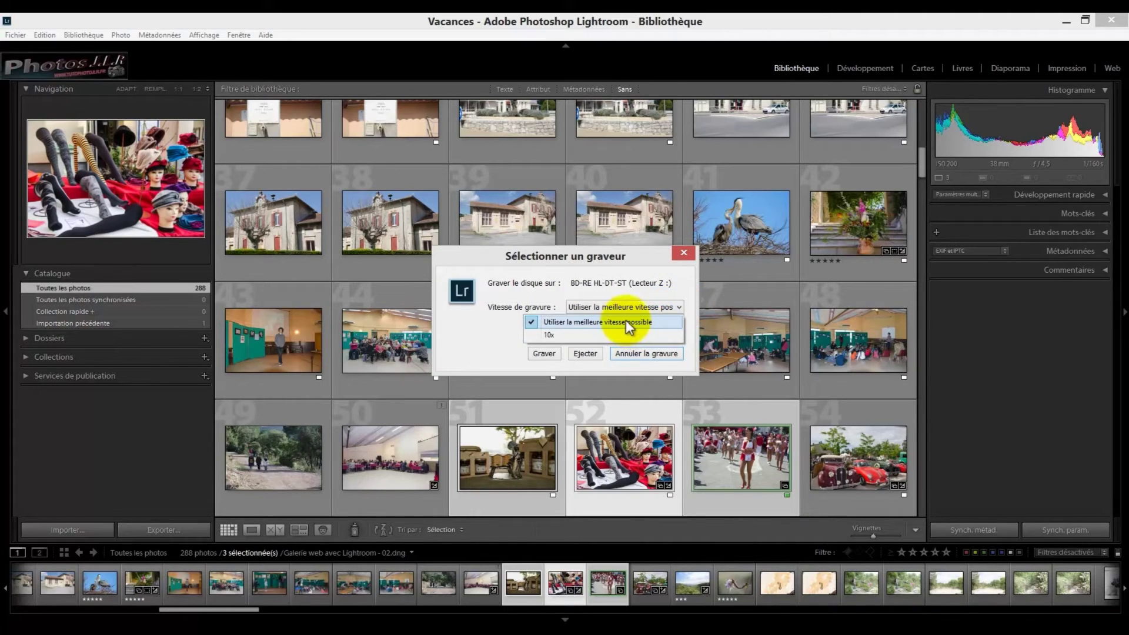
{"action": "left_click", "coordinate": [602, 321]}
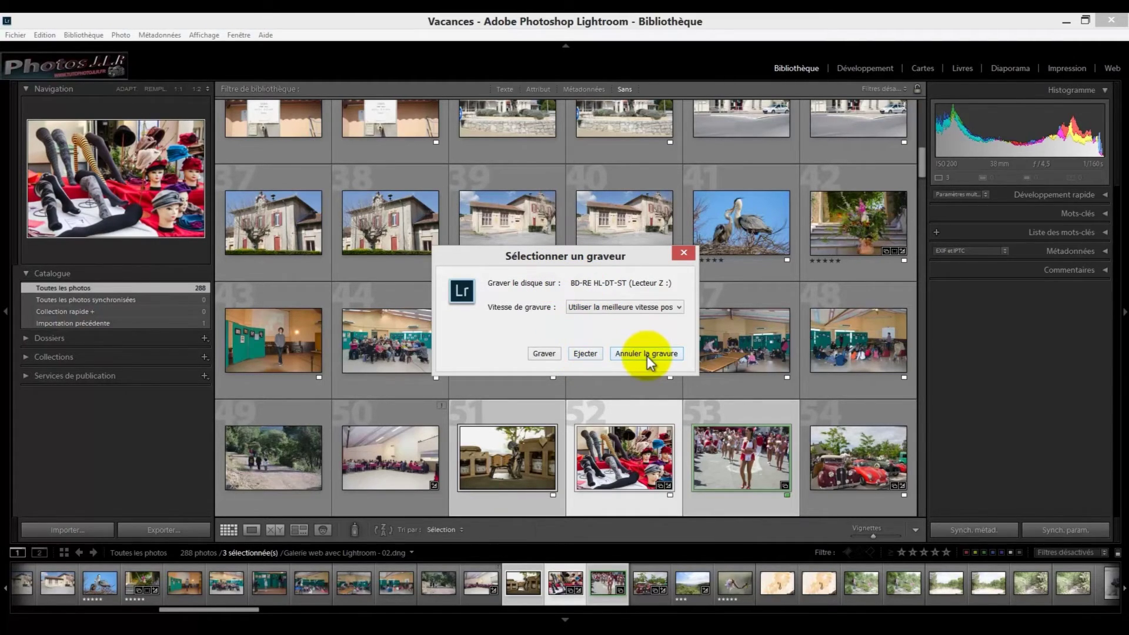
Start burning the three photos and accept 2017-03-13 as the disc name
{"action": "left_click", "coordinate": [540, 354]}
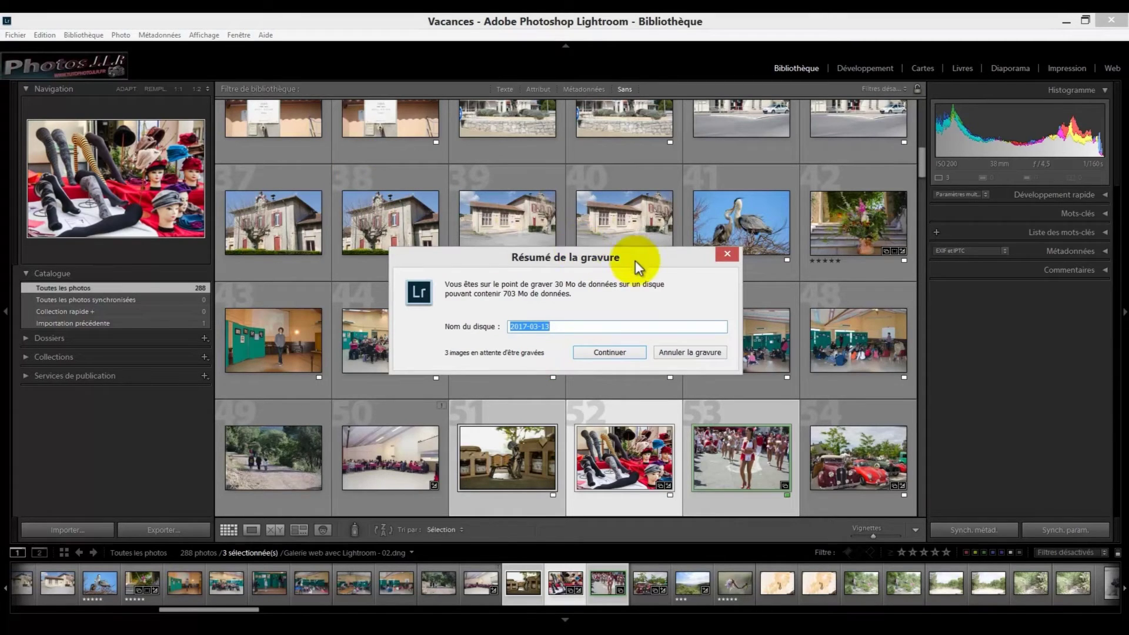
{"action": "left_click_drag", "start_coordinate": [634, 260], "coordinate": [673, 256]}
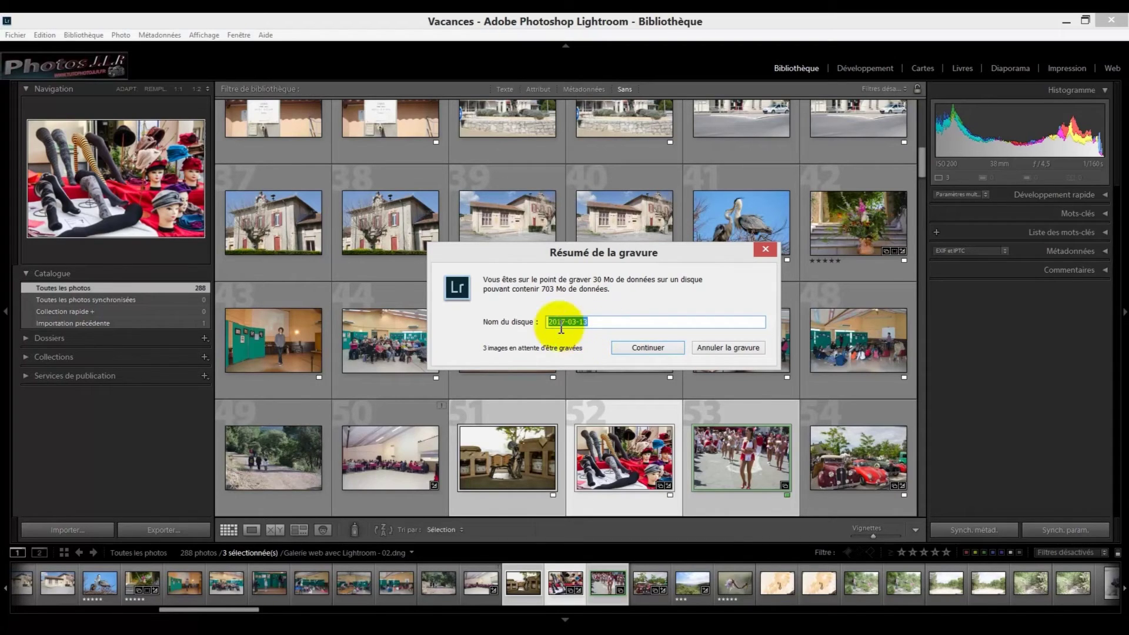
{"action": "left_click", "coordinate": [652, 347]}
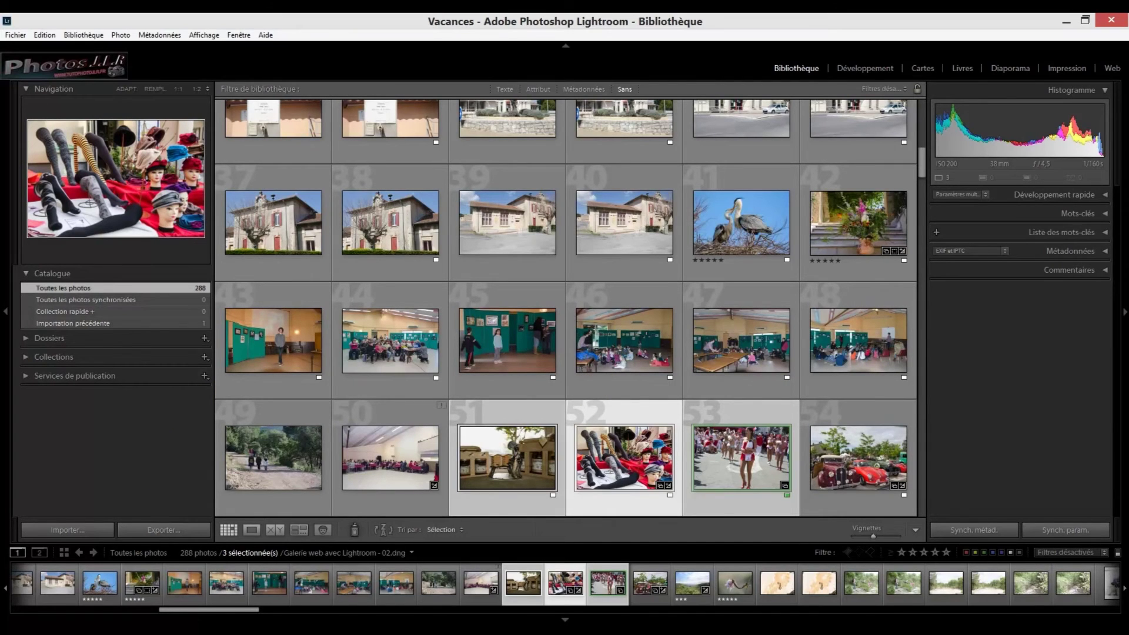
Switch to File Explorer, open the burned disc in drive Z:, and open its photos in Adobe Bridge
{"action": "left_click", "coordinate": [40, 624]}
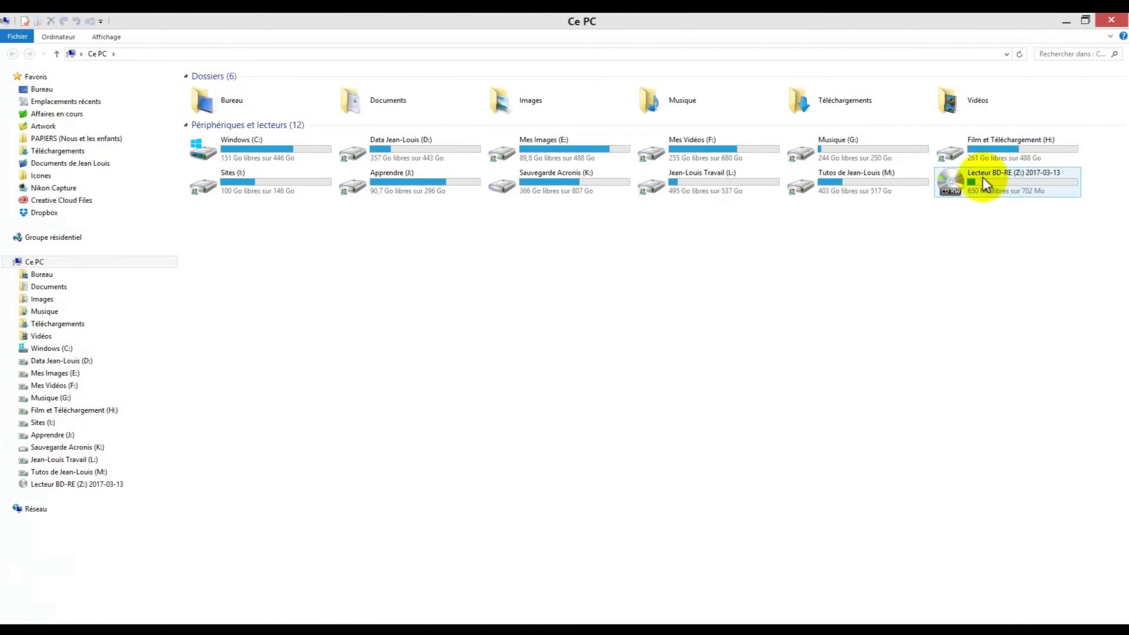
{"action": "left_click", "coordinate": [958, 183]}
{"action": "double_click", "coordinate": [957, 181]}
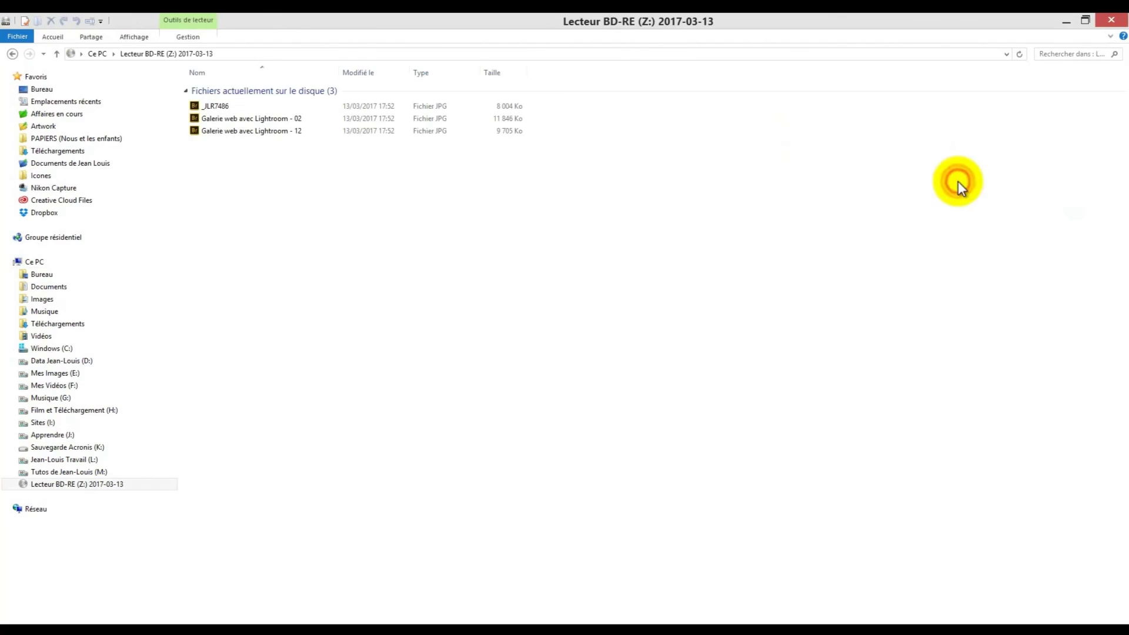
{"action": "left_click", "coordinate": [198, 109]}
{"action": "double_click", "coordinate": [196, 109]}
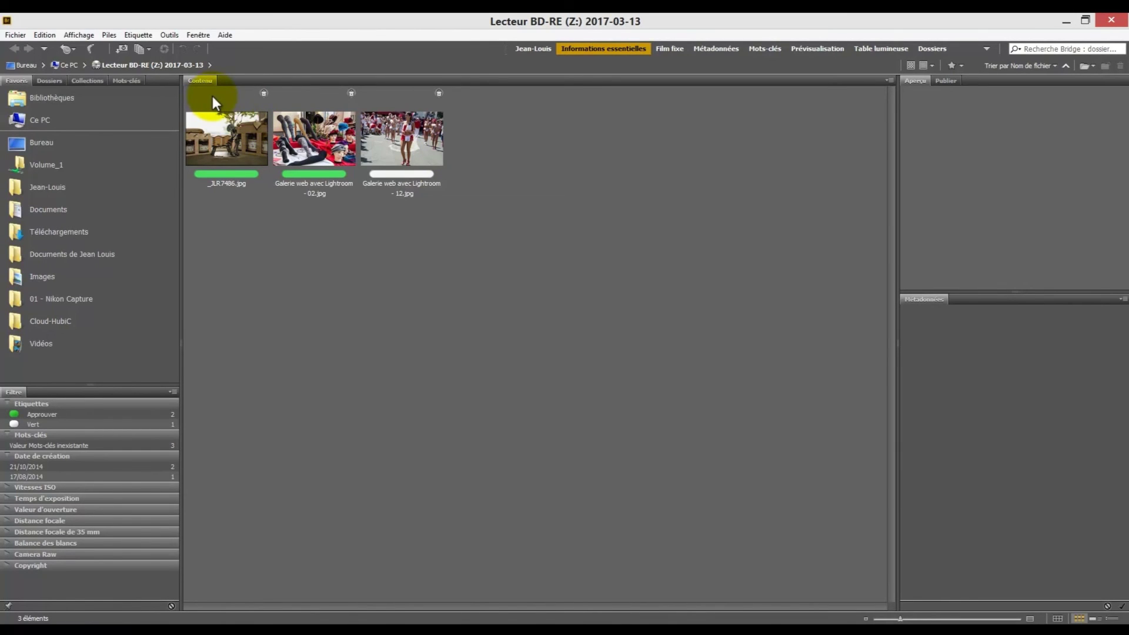
Close Adobe Bridge and the disc's folder window to return to the Lightroom library
{"action": "left_click", "coordinate": [1111, 23]}
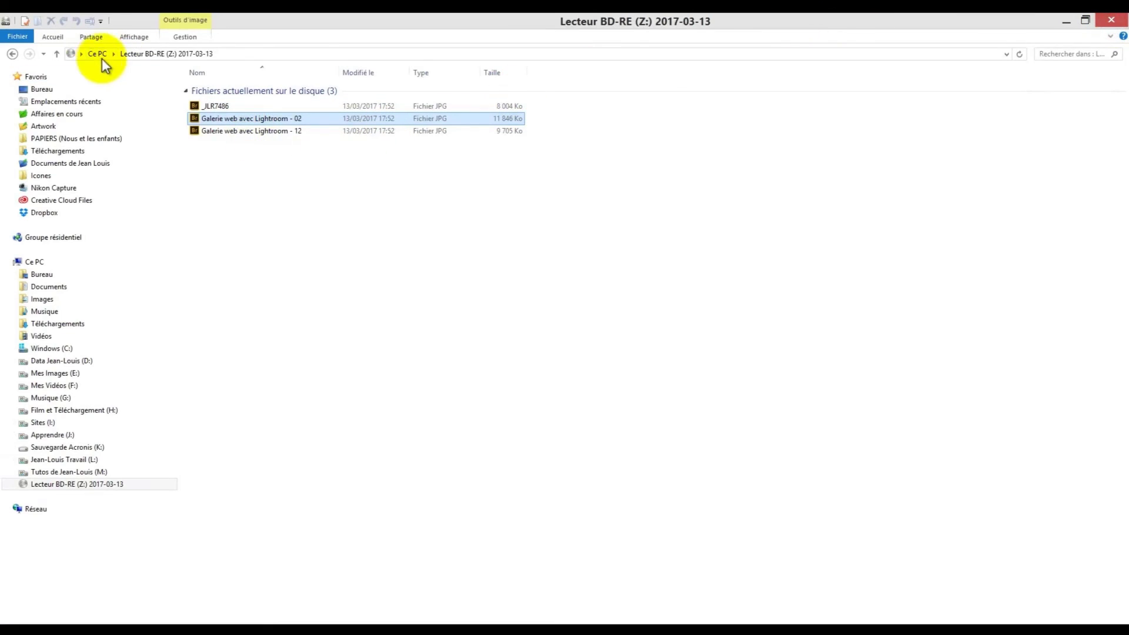
{"action": "mouse_move", "coordinate": [1114, 23]}
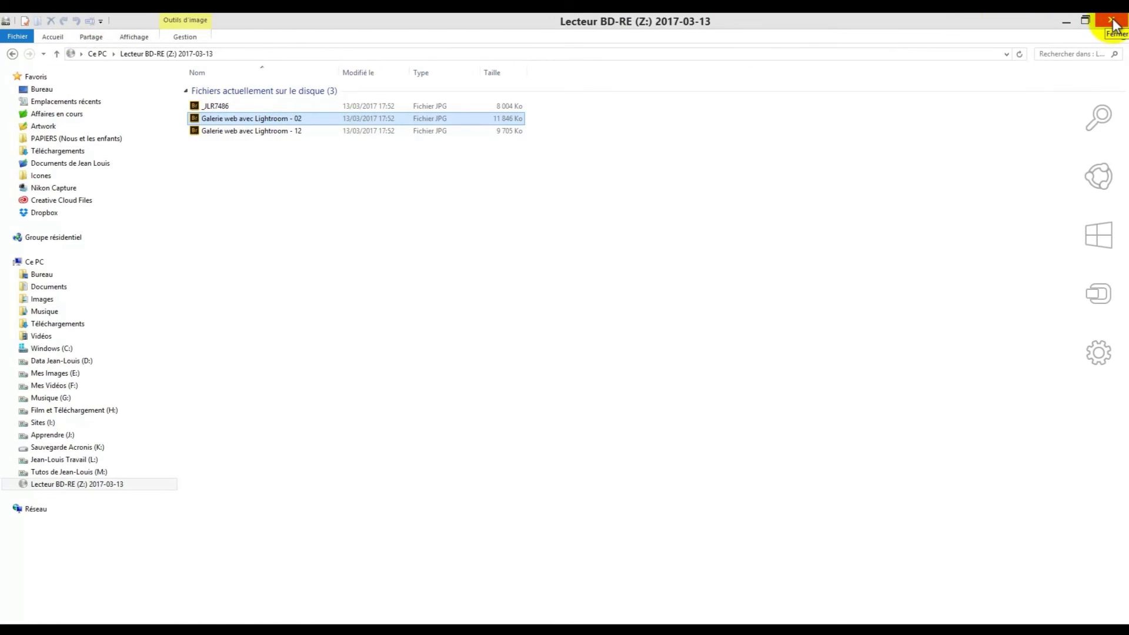
{"action": "left_click", "coordinate": [1113, 24]}
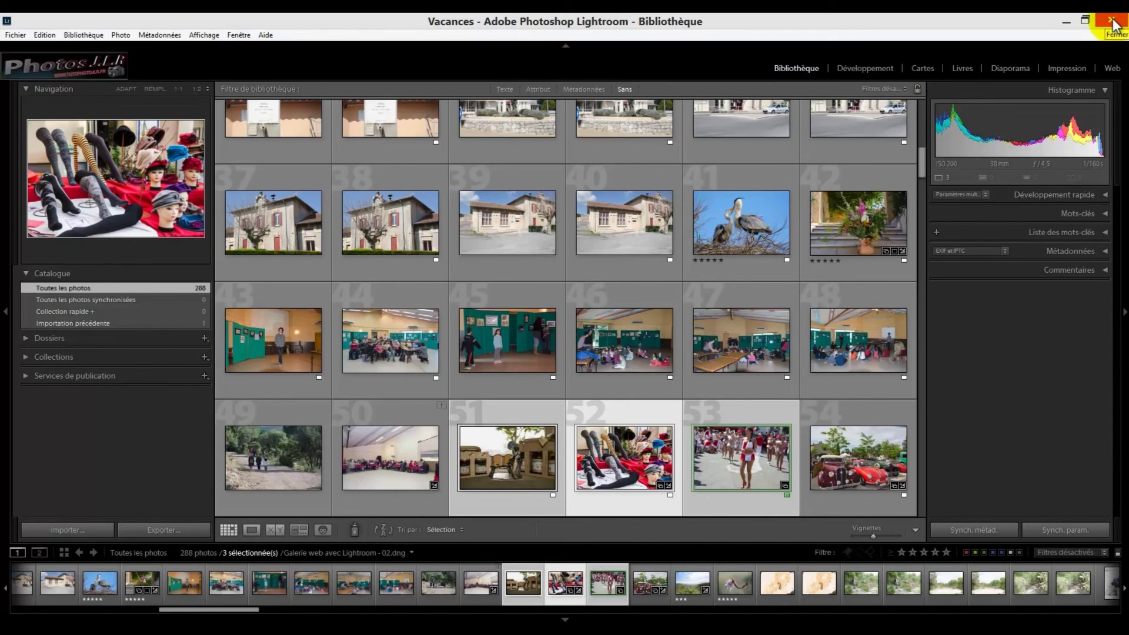